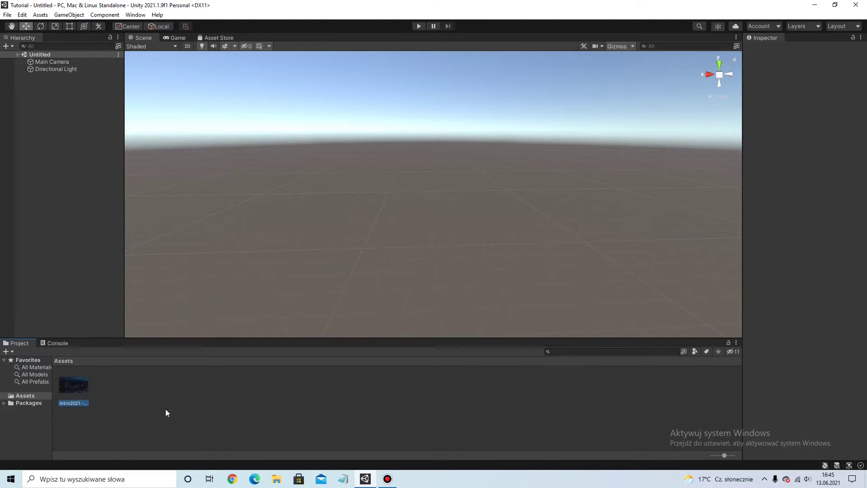
Select the Intro2021 - 2.mp4 asset to show its video import settings and preview.
{"action": "left_click", "coordinate": [71, 388]}
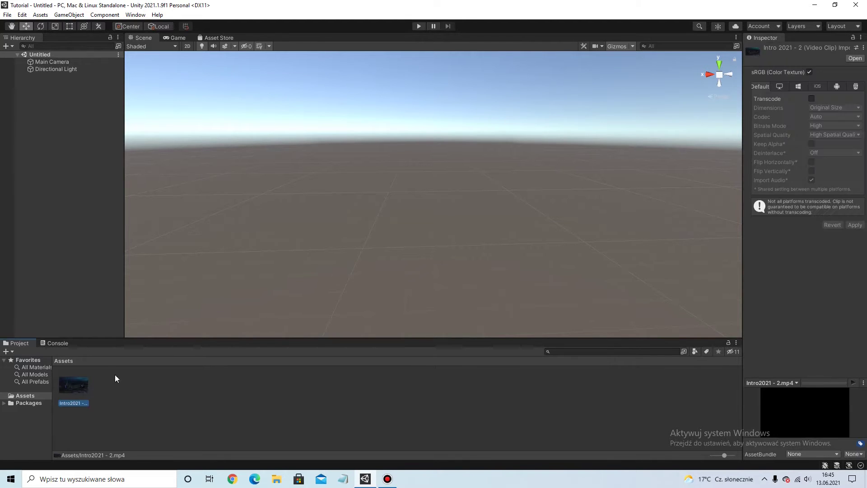
Add a new Cube to the scene from the GameObject 3D Object menu.
{"action": "left_click", "coordinate": [144, 404]}
{"action": "left_click", "coordinate": [67, 15]}
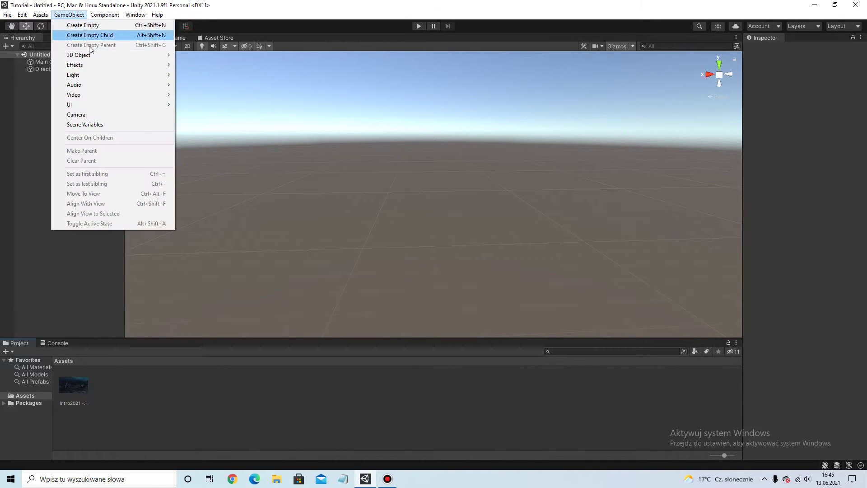
{"action": "mouse_move", "coordinate": [97, 55]}
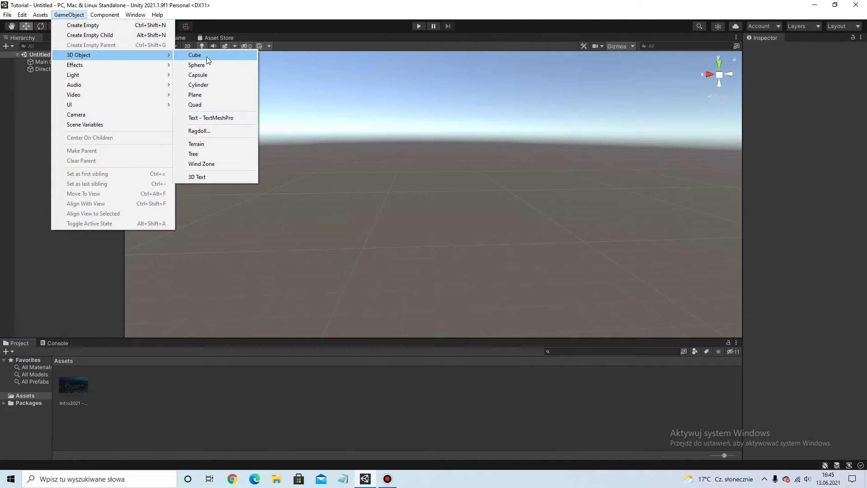
{"action": "left_click", "coordinate": [195, 55]}
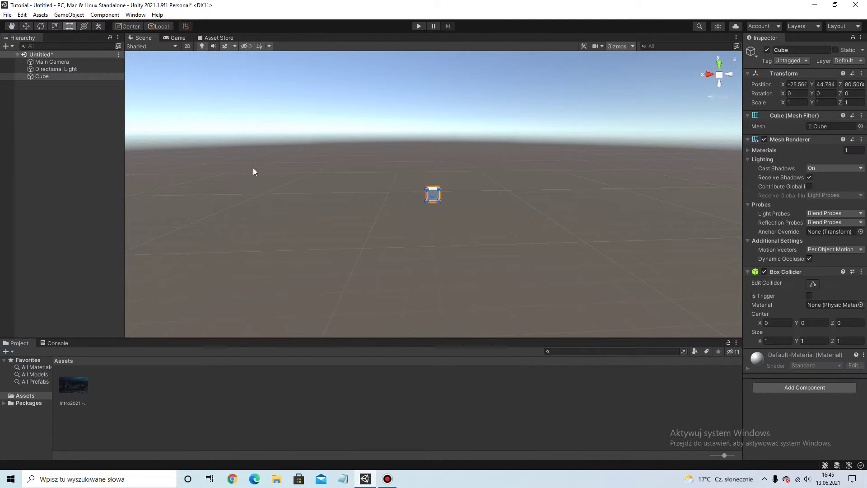
Start stretching the cube wider and taller with the Rect tool.
{"action": "right_click_drag", "start_coordinate": [354, 194], "coordinate": [333, 166]}
{"action": "key", "text": "w"}
{"action": "left_click_drag", "start_coordinate": [319, 167], "coordinate": [201, 167]}
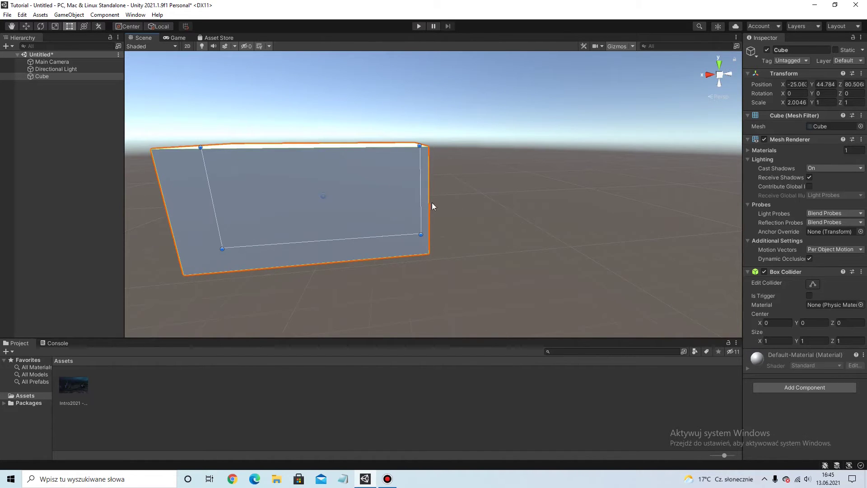
{"action": "left_click_drag", "start_coordinate": [438, 194], "coordinate": [537, 194]}
{"action": "right_click_drag", "start_coordinate": [390, 216], "coordinate": [390, 189]}
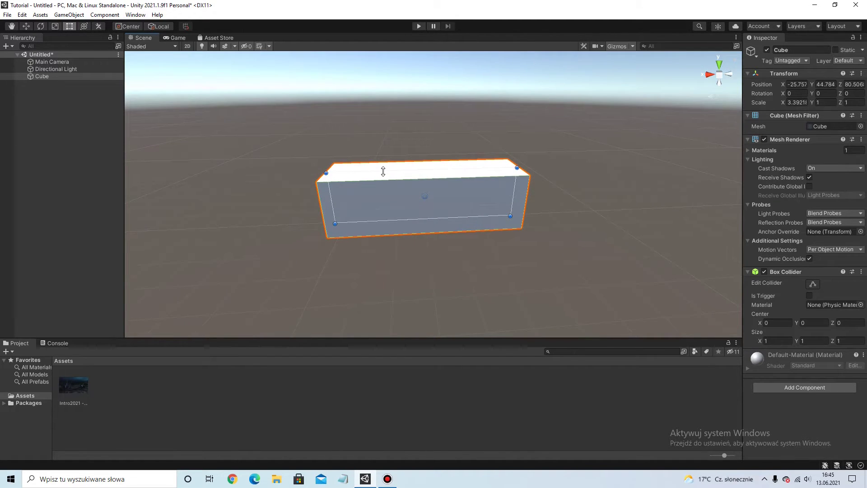
{"action": "left_click_drag", "start_coordinate": [382, 171], "coordinate": [383, 88]}
{"action": "scroll", "coordinate": [353, 180], "scroll_direction": "down", "scroll_amount": 2}
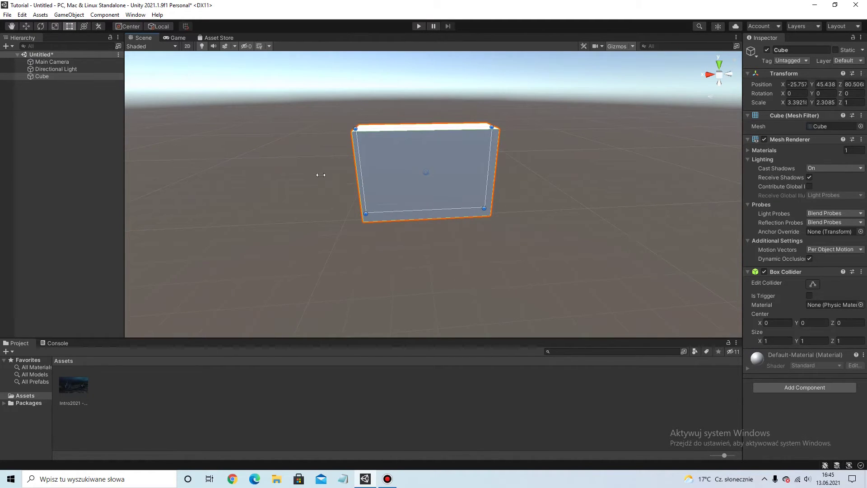
{"action": "left_click_drag", "start_coordinate": [321, 175], "coordinate": [289, 175]}
{"action": "left_click_drag", "start_coordinate": [488, 170], "coordinate": [619, 173]}
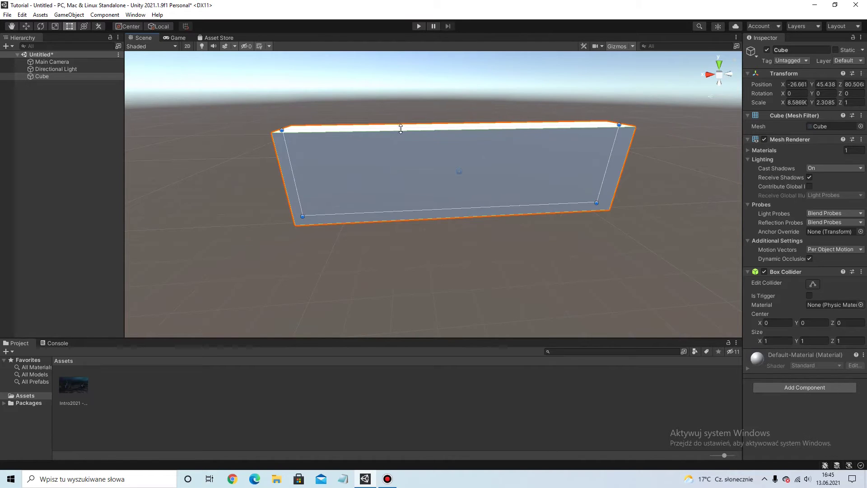
{"action": "left_click_drag", "start_coordinate": [400, 127], "coordinate": [400, 79]}
Finish stretching the cube into a flat wall about 23.4 wide and 10.2 tall.
{"action": "right_click_drag", "start_coordinate": [394, 177], "coordinate": [372, 132]}
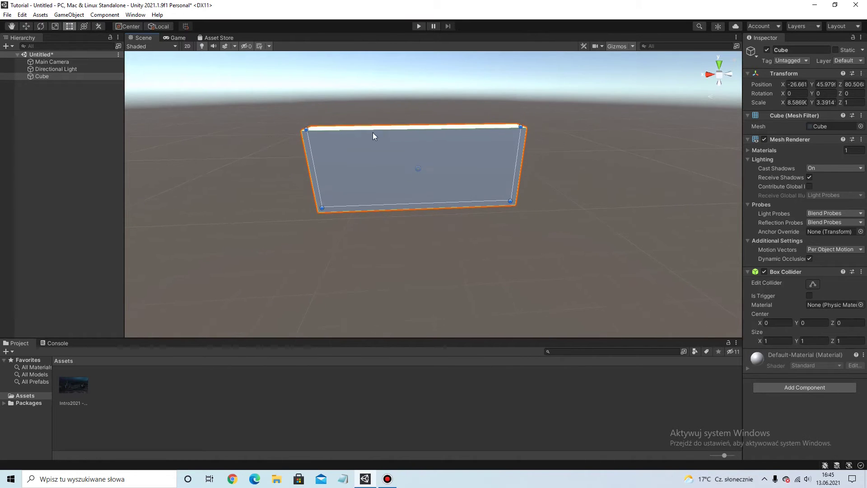
{"action": "left_click_drag", "start_coordinate": [373, 132], "coordinate": [359, 75]}
{"action": "left_click_drag", "start_coordinate": [307, 150], "coordinate": [131, 151]}
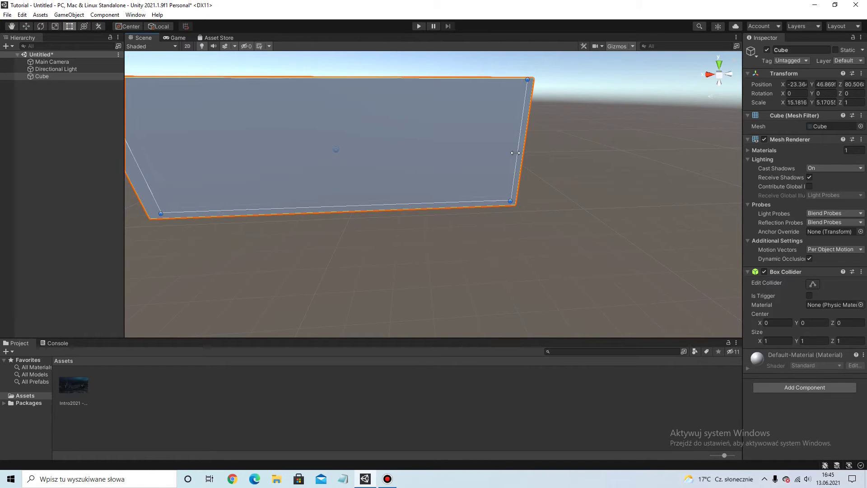
{"action": "left_click_drag", "start_coordinate": [512, 154], "coordinate": [700, 152]}
{"action": "scroll", "coordinate": [451, 188], "scroll_direction": "down", "scroll_amount": 3}
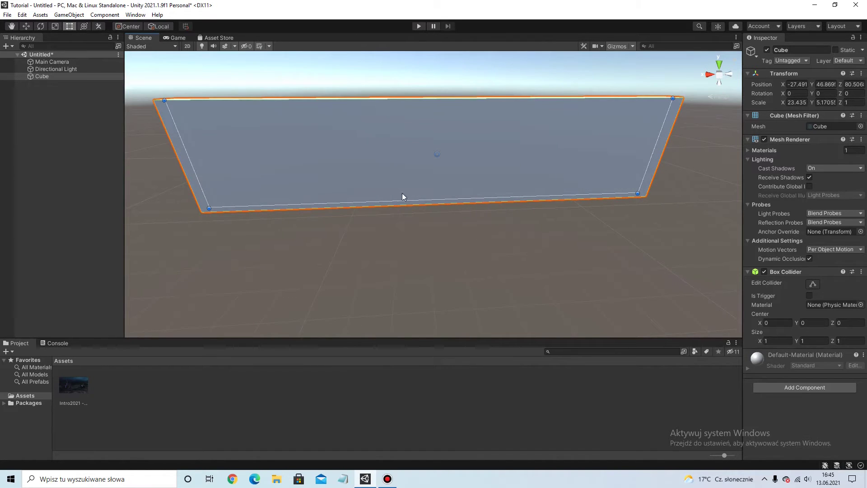
{"action": "left_click_drag", "start_coordinate": [404, 202], "coordinate": [408, 259]}
{"action": "scroll", "coordinate": [405, 253], "scroll_direction": "down", "scroll_amount": 2}
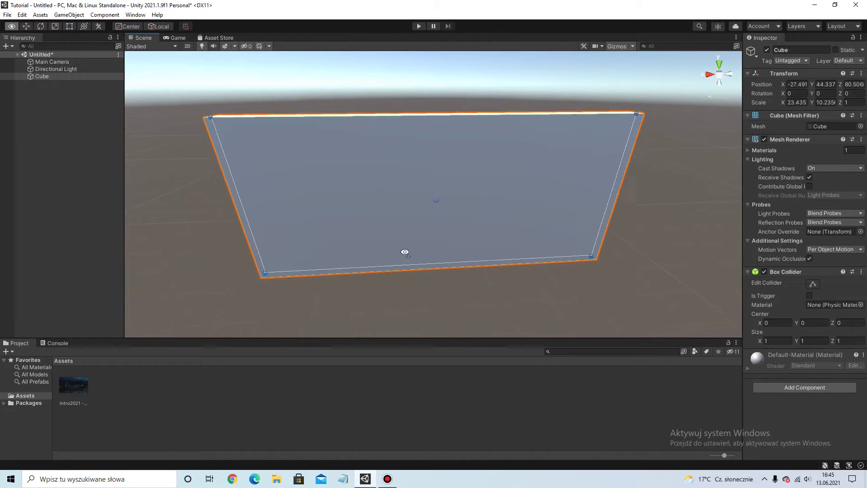
{"action": "left_click_drag", "start_coordinate": [323, 176], "coordinate": [335, 160], "text": "alt"}
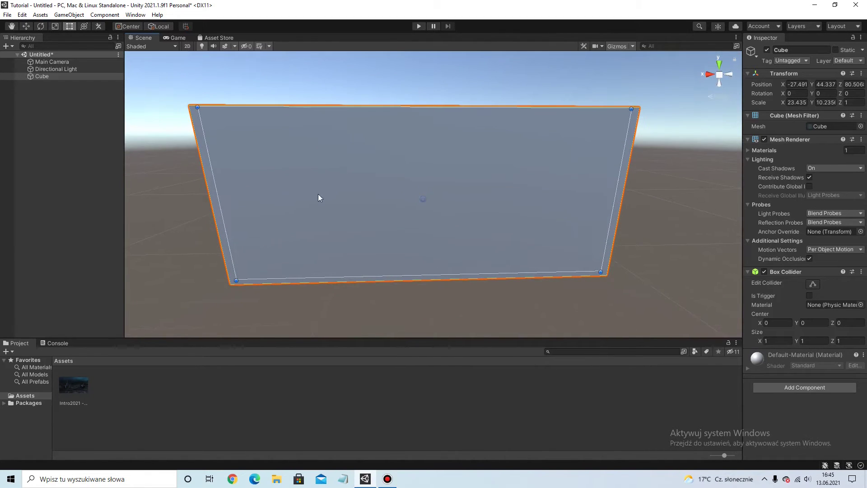
{"action": "left_click", "coordinate": [250, 400]}
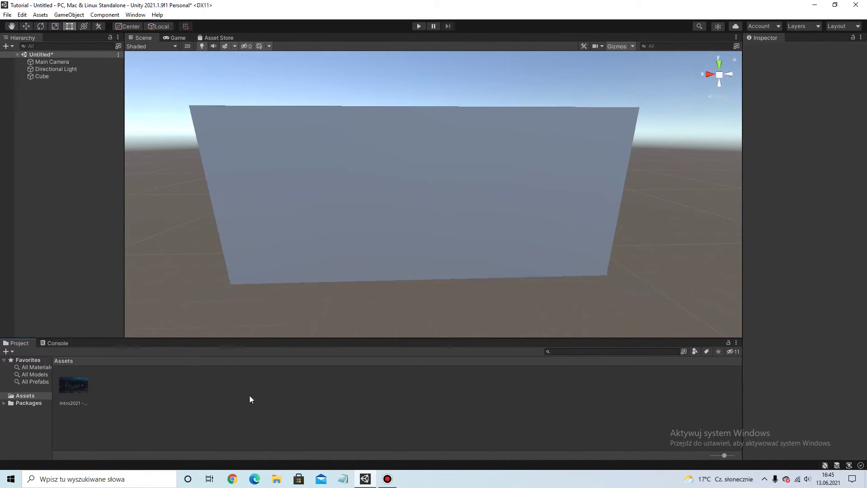
{"action": "right_click", "coordinate": [113, 412]}
Create a new material named blackscreen.
{"action": "mouse_move", "coordinate": [180, 188]}
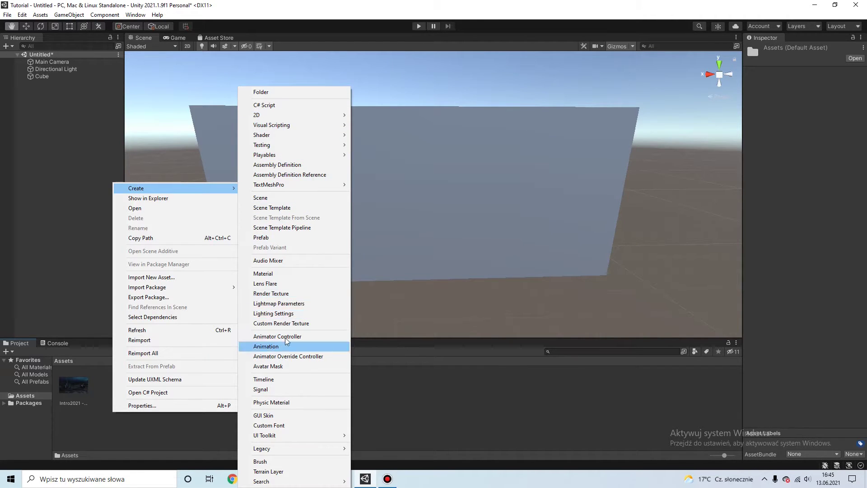
{"action": "left_click", "coordinate": [270, 273]}
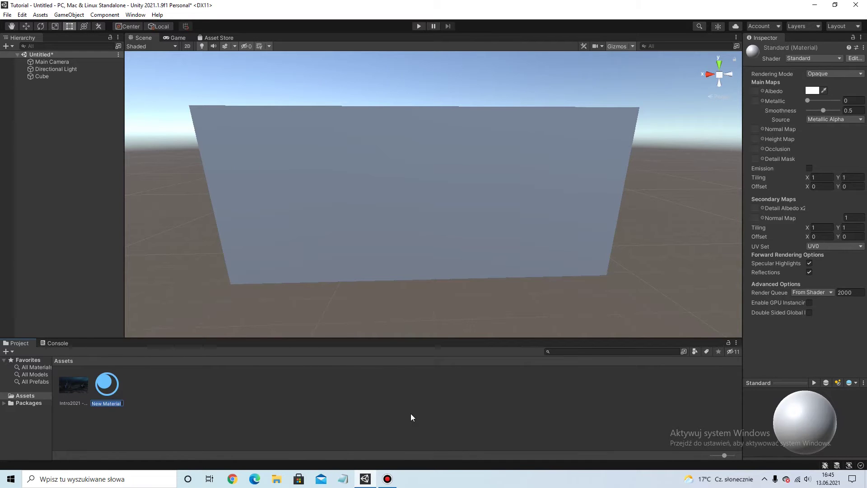
{"action": "type", "text": "blackscreen"}
{"action": "left_click", "coordinate": [412, 419]}
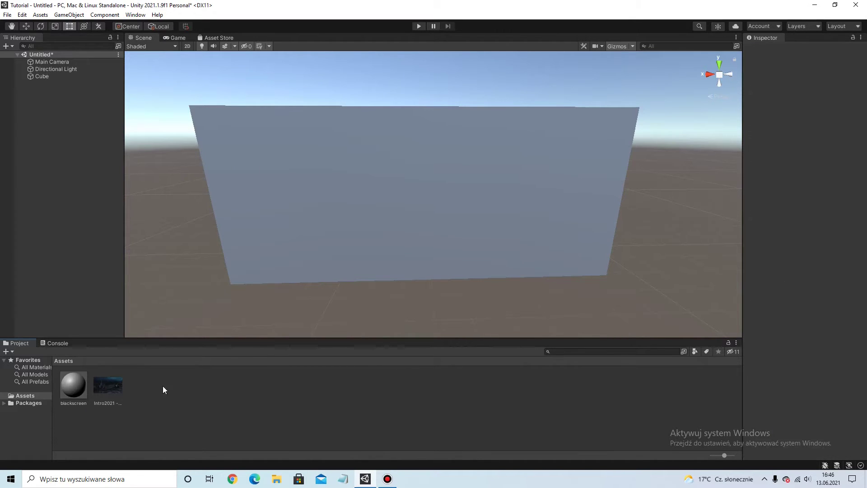
Set blackscreen's base colour to black and apply it to the wall.
{"action": "left_click", "coordinate": [63, 386]}
{"action": "left_click", "coordinate": [812, 90]}
{"action": "left_click_drag", "start_coordinate": [789, 145], "coordinate": [786, 185]}
{"action": "left_click", "coordinate": [859, 84]}
{"action": "left_click", "coordinate": [102, 410]}
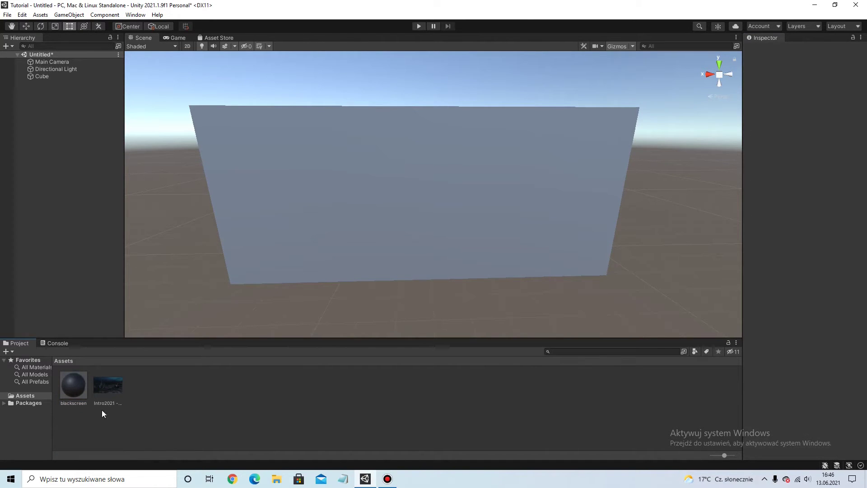
{"action": "left_click_drag", "start_coordinate": [305, 250], "coordinate": [430, 199]}
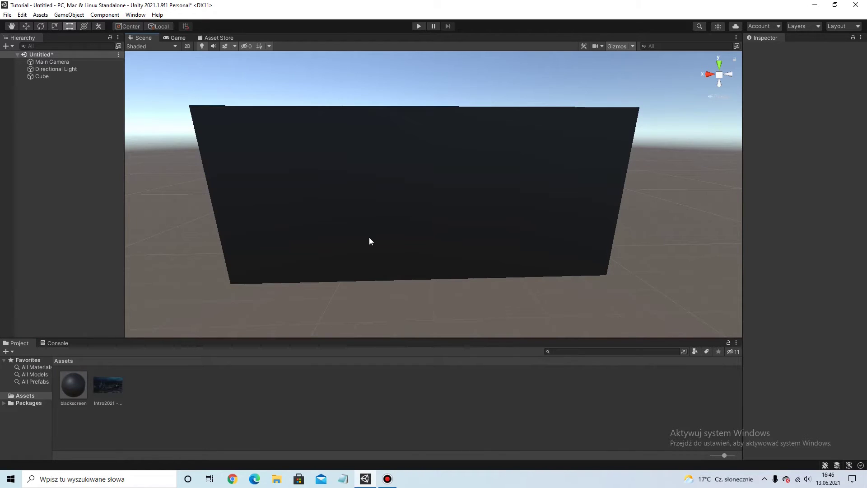
Rename the cube to Screen and drag the intro video onto it.
{"action": "left_click", "coordinate": [397, 215]}
{"action": "left_click", "coordinate": [72, 173]}
{"action": "right_click", "coordinate": [43, 76]}
{"action": "left_click", "coordinate": [72, 124]}
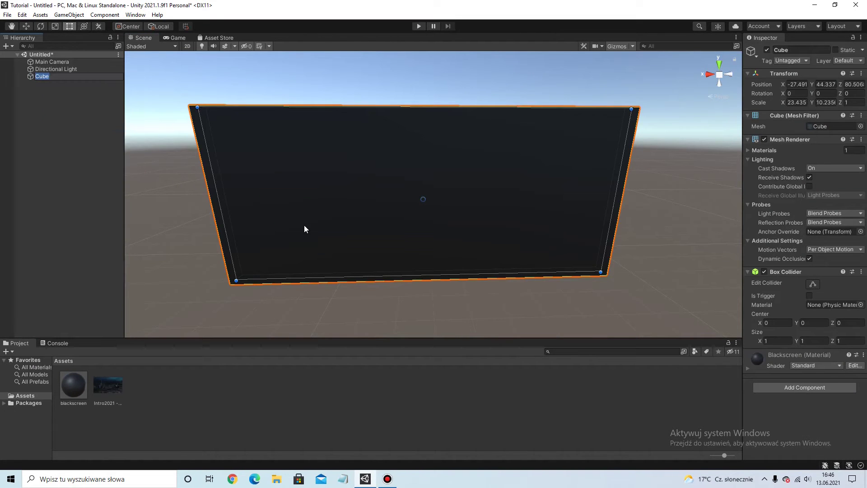
{"action": "type", "text": "Screen"}
{"action": "left_click", "coordinate": [83, 176]}
{"action": "left_click", "coordinate": [45, 76]}
{"action": "left_click", "coordinate": [67, 132]}
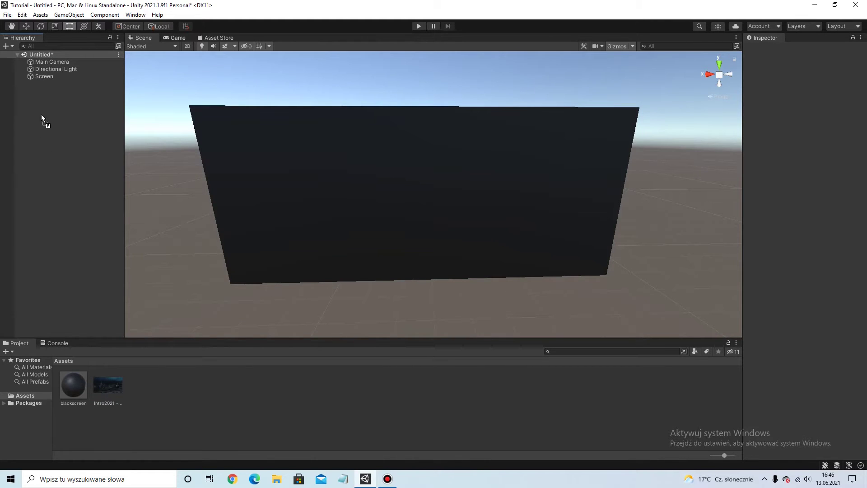
{"action": "left_click_drag", "start_coordinate": [41, 115], "coordinate": [46, 76]}
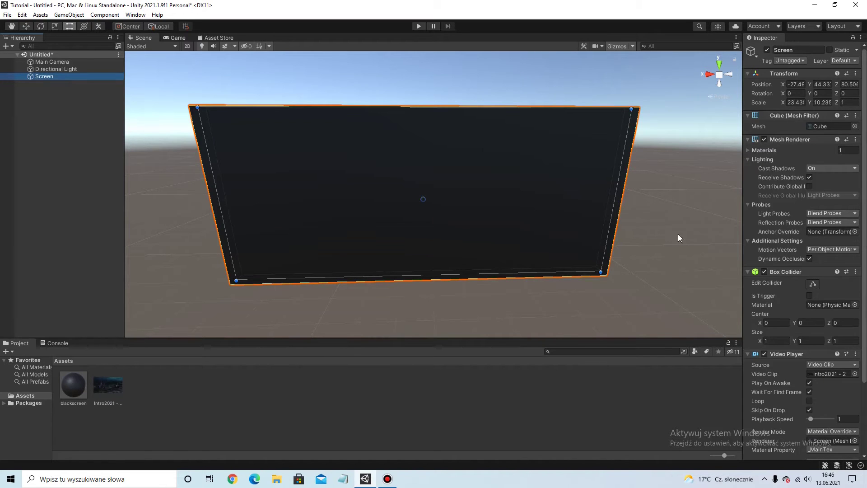
Set the Screen Video Player's Render Mode to Camera Near Plane.
{"action": "scroll", "coordinate": [796, 232], "scroll_direction": "down", "scroll_amount": 4}
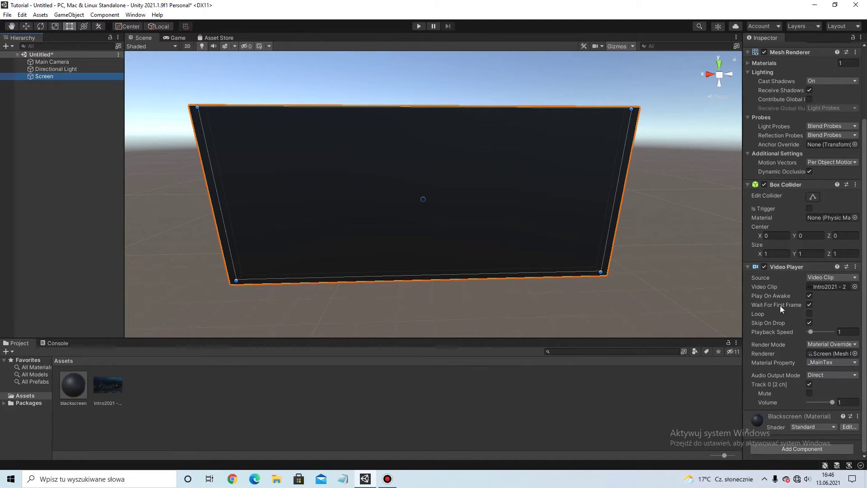
{"action": "left_click", "coordinate": [829, 345]}
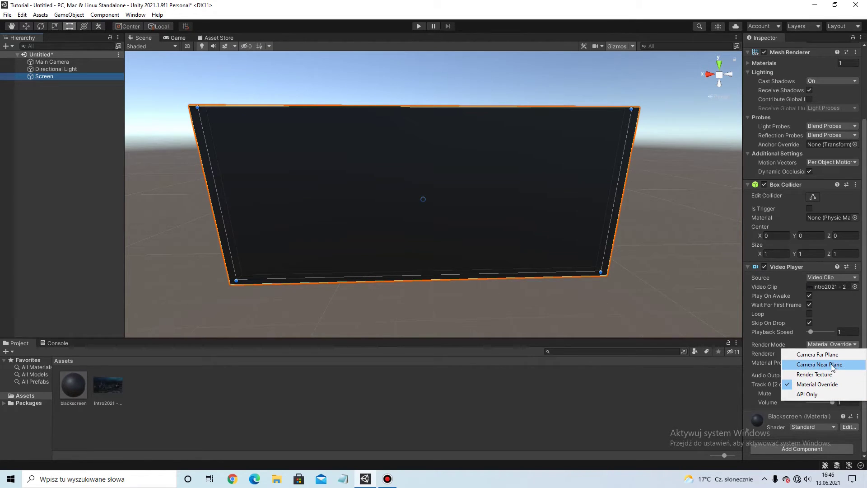
{"action": "left_click", "coordinate": [831, 364]}
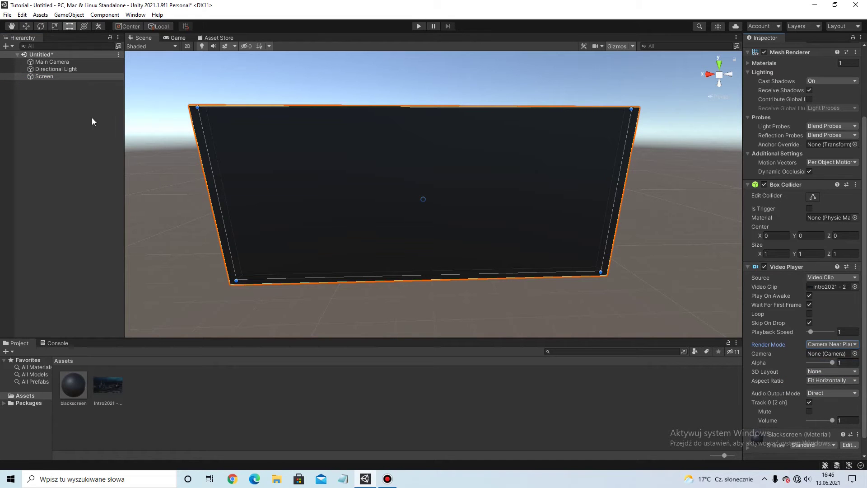
{"action": "left_click", "coordinate": [39, 62]}
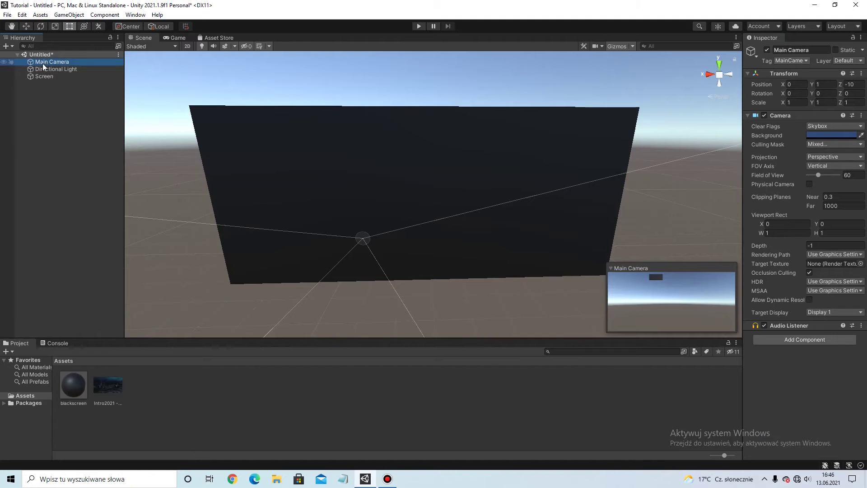
Assign Main Camera as the Video Player's camera and enable audio Track 0.
{"action": "left_click", "coordinate": [48, 76]}
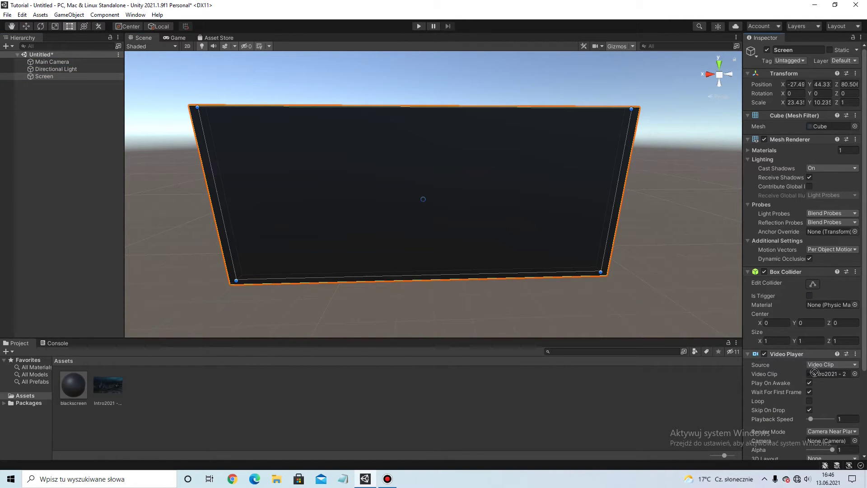
{"action": "scroll", "coordinate": [782, 383], "scroll_direction": "down", "scroll_amount": 3}
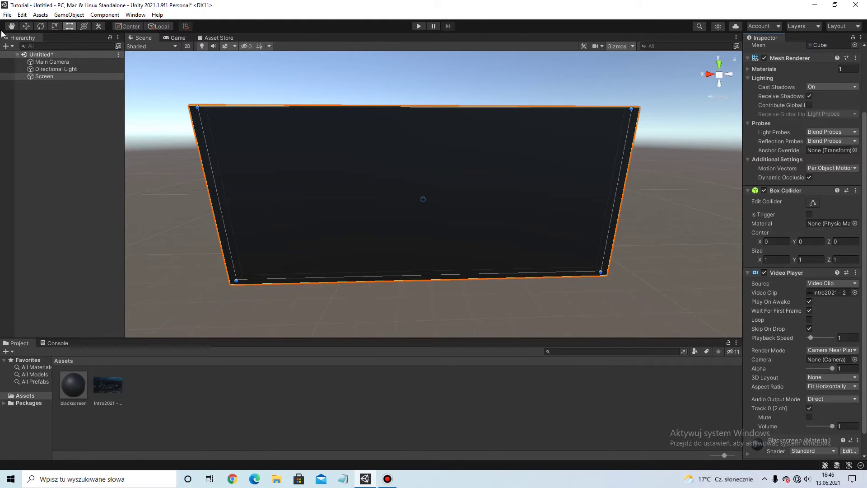
{"action": "left_click_drag", "start_coordinate": [36, 62], "coordinate": [823, 358]}
{"action": "scroll", "coordinate": [550, 273], "scroll_direction": "down", "scroll_amount": 2}
{"action": "left_click", "coordinate": [809, 407]}
{"action": "scroll", "coordinate": [806, 399], "scroll_direction": "down", "scroll_amount": 1}
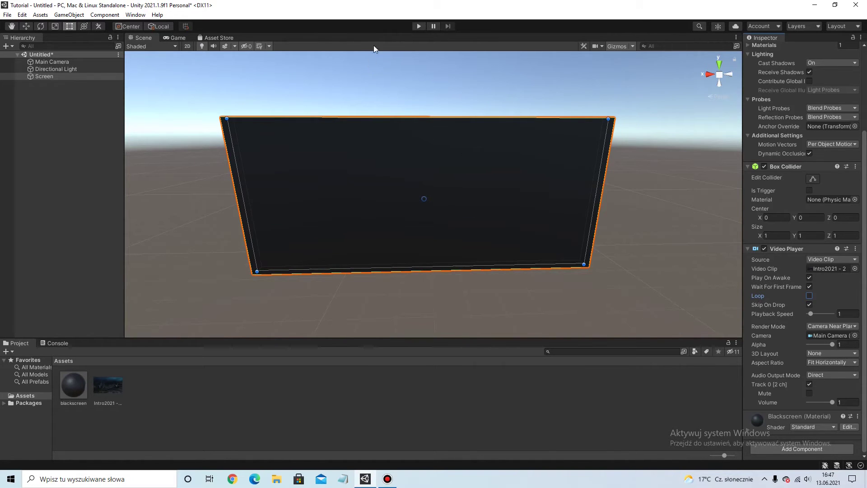
{"action": "left_click", "coordinate": [419, 26]}
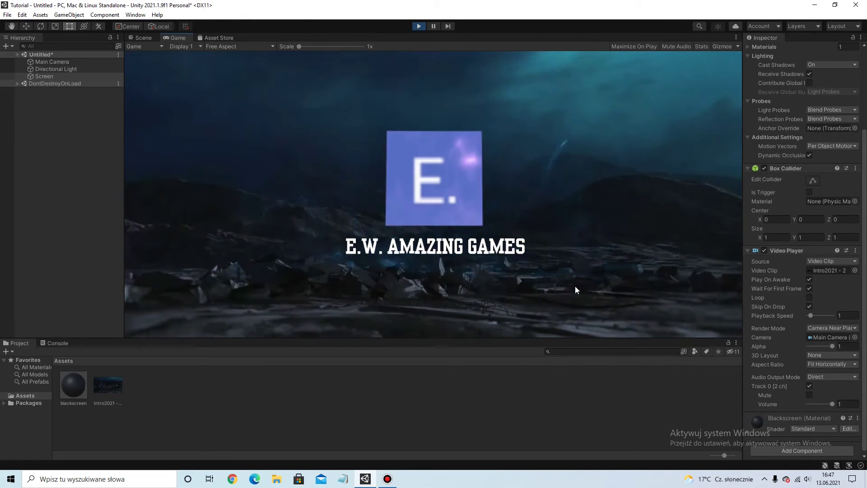
{"action": "left_click", "coordinate": [419, 26]}
Rotate the Main Camera about Y to roughly -182° to face the Screen.
{"action": "left_click", "coordinate": [47, 62]}
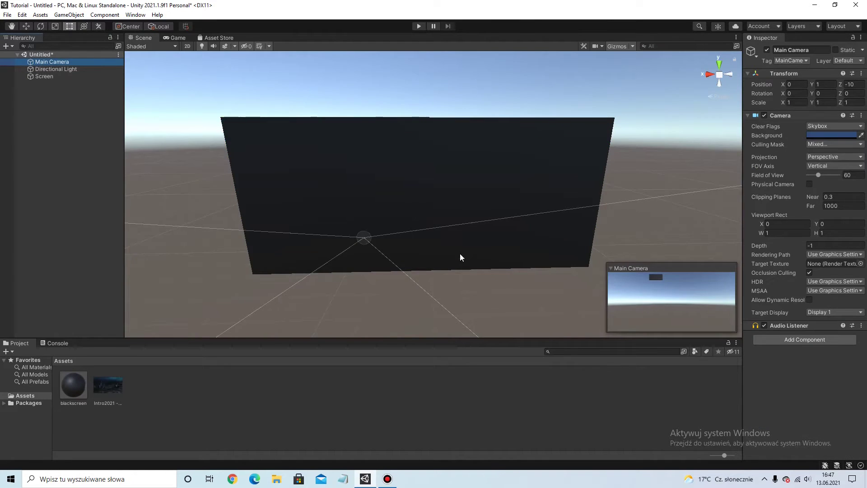
{"action": "left_click_drag", "start_coordinate": [435, 236], "coordinate": [249, 131], "text": "alt"}
{"action": "left_click", "coordinate": [40, 27]}
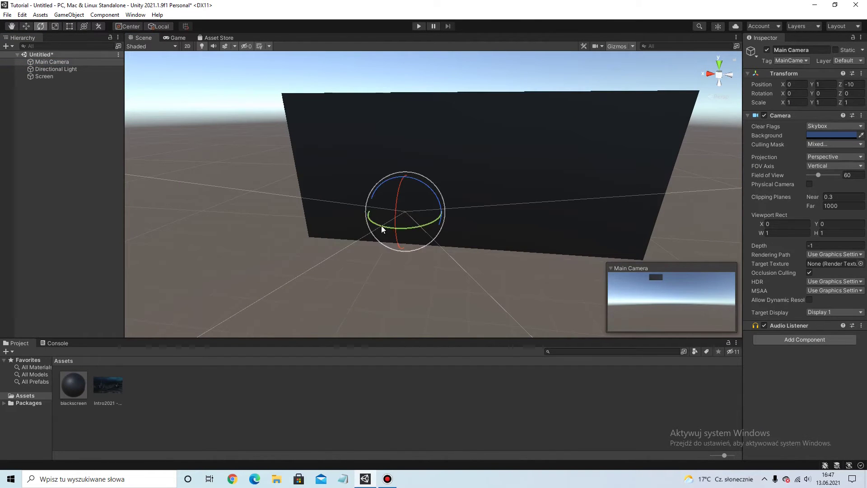
{"action": "left_click_drag", "start_coordinate": [381, 226], "coordinate": [576, 253]}
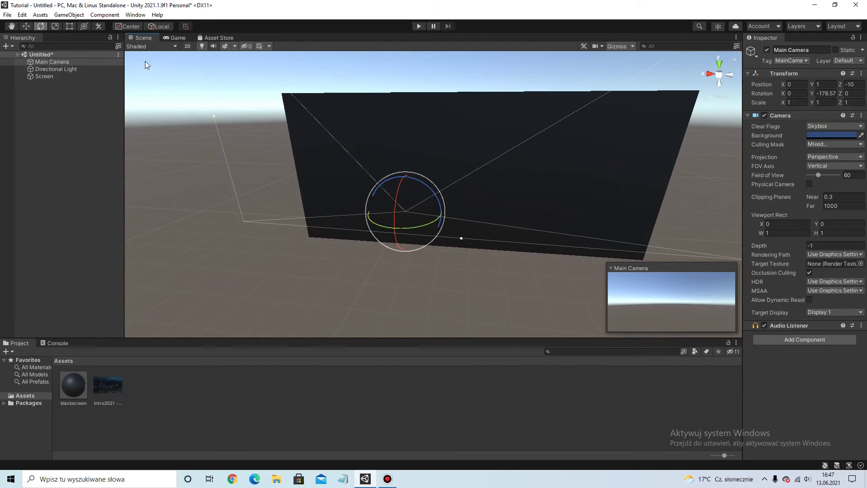
{"action": "left_click_drag", "start_coordinate": [420, 228], "coordinate": [472, 272]}
Raise the camera to about (-27.73, 44.31, 88.87) and orbit to view the Screen.
{"action": "key", "text": "w"}
{"action": "left_click_drag", "start_coordinate": [455, 243], "coordinate": [406, 181]}
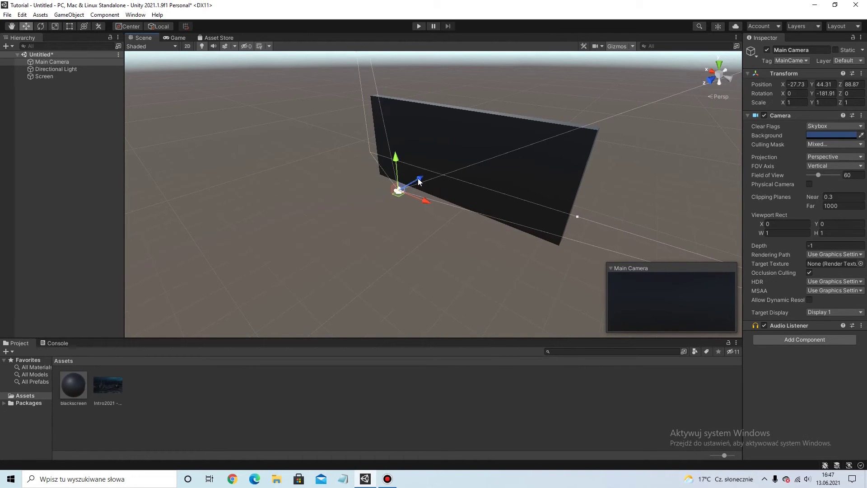
{"action": "left_click", "coordinate": [366, 70]}
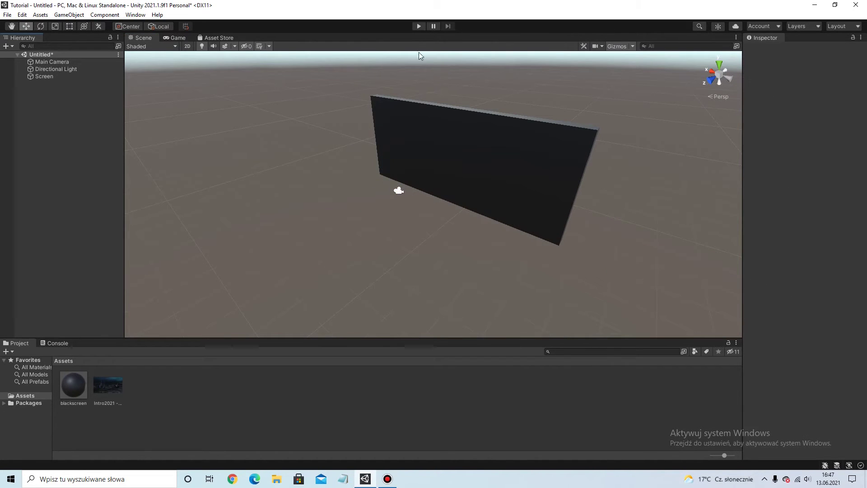
{"action": "left_click_drag", "start_coordinate": [387, 163], "coordinate": [538, 158], "text": "alt"}
{"action": "left_click", "coordinate": [419, 26]}
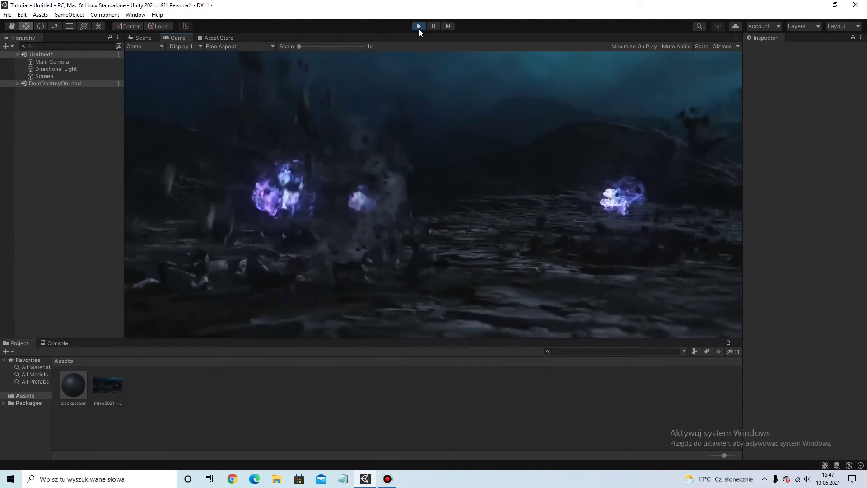
Turn on Loop in the Screen's Video Player and test-play the scene.
{"action": "left_click", "coordinate": [418, 27]}
{"action": "left_click", "coordinate": [91, 76]}
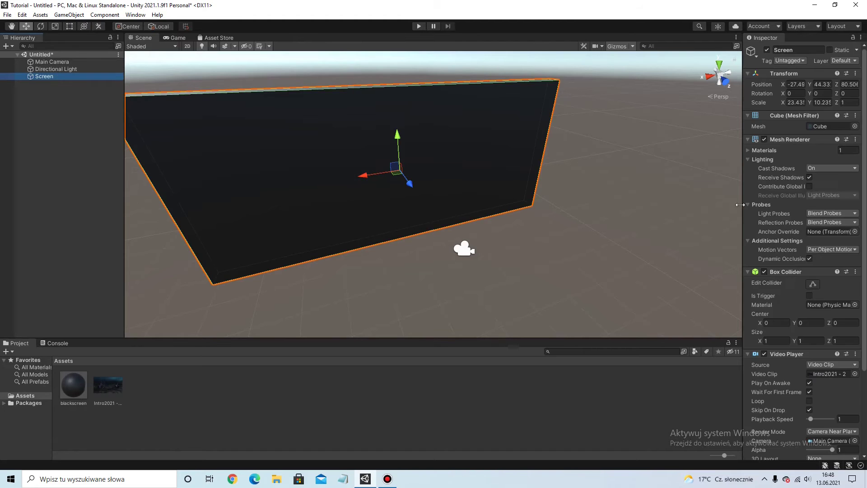
{"action": "scroll", "coordinate": [790, 320], "scroll_direction": "down", "scroll_amount": 5}
{"action": "left_click", "coordinate": [808, 295]}
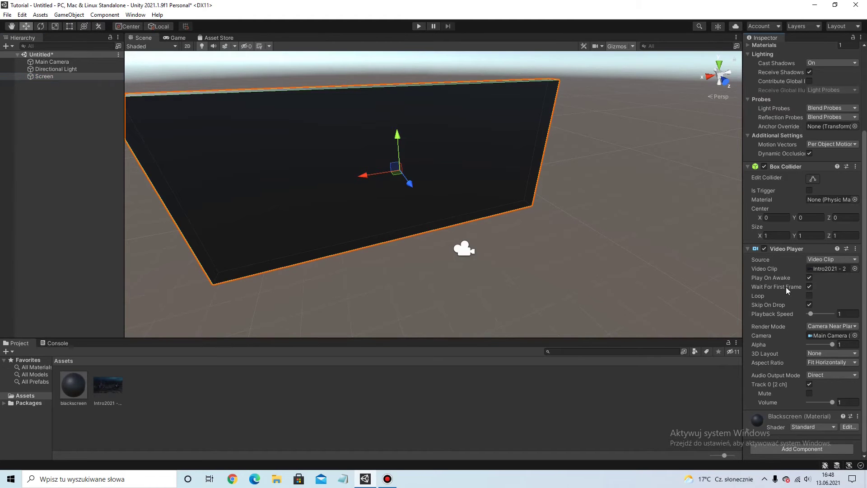
{"action": "left_click", "coordinate": [809, 296]}
{"action": "left_click", "coordinate": [418, 26]}
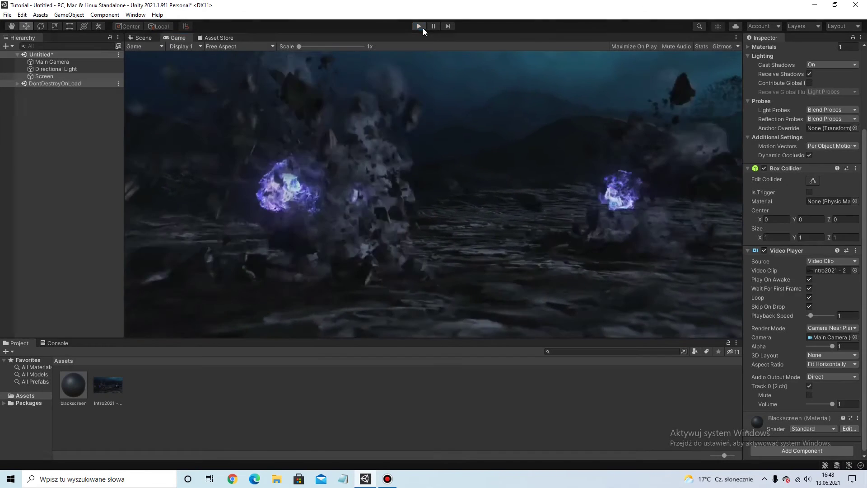
{"action": "left_click", "coordinate": [423, 26]}
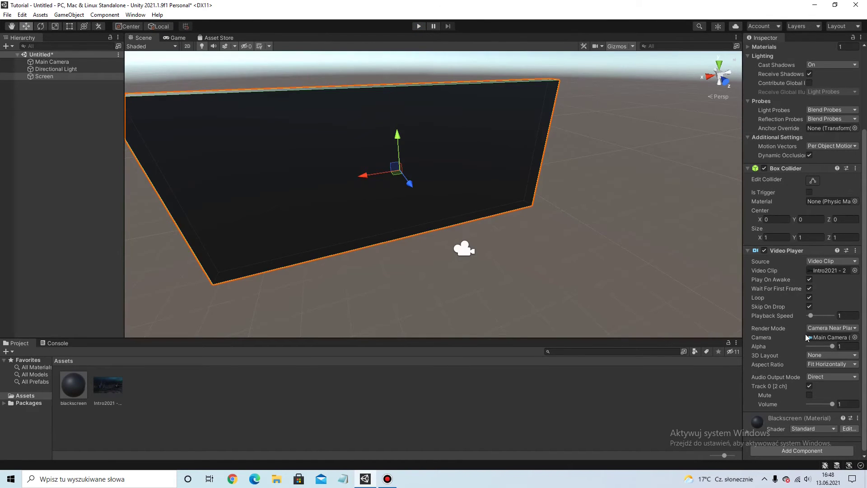
Turn Loop off again and frame the Screen from beside the camera.
{"action": "left_click", "coordinate": [809, 297]}
{"action": "mouse_move", "coordinate": [407, 206]}
{"action": "left_mouse_down", "text": "alt"}
{"action": "mouse_move", "coordinate": [456, 196]}
{"action": "mouse_move", "coordinate": [505, 211]}
{"action": "mouse_move", "coordinate": [430, 223]}
{"action": "mouse_move", "coordinate": [348, 219]}
{"action": "mouse_move", "coordinate": [344, 201]}
{"action": "mouse_move", "coordinate": [378, 197]}
{"action": "mouse_move", "coordinate": [452, 222]}
{"action": "mouse_move", "coordinate": [397, 219]}
{"action": "mouse_move", "coordinate": [489, 234]}
{"action": "mouse_move", "coordinate": [361, 235]}
{"action": "mouse_move", "coordinate": [361, 226]}
{"action": "mouse_move", "coordinate": [402, 219]}
{"action": "left_mouse_up", "text": "alt"}
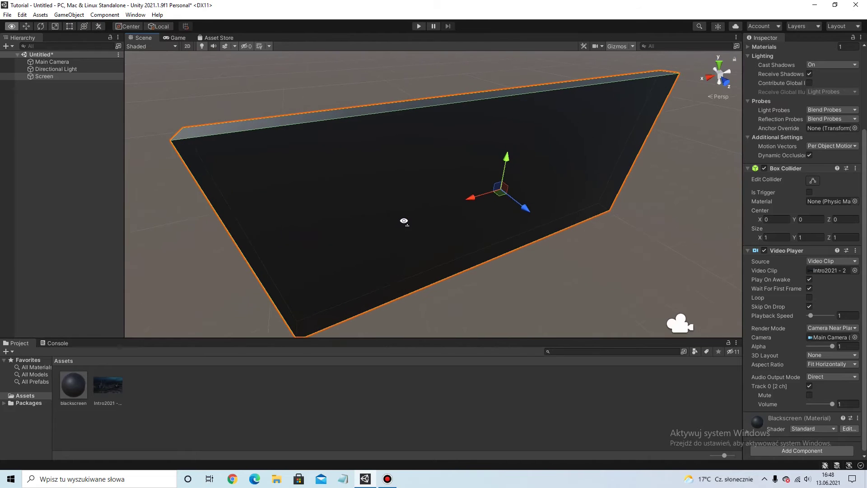
{"action": "key", "text": "f"}
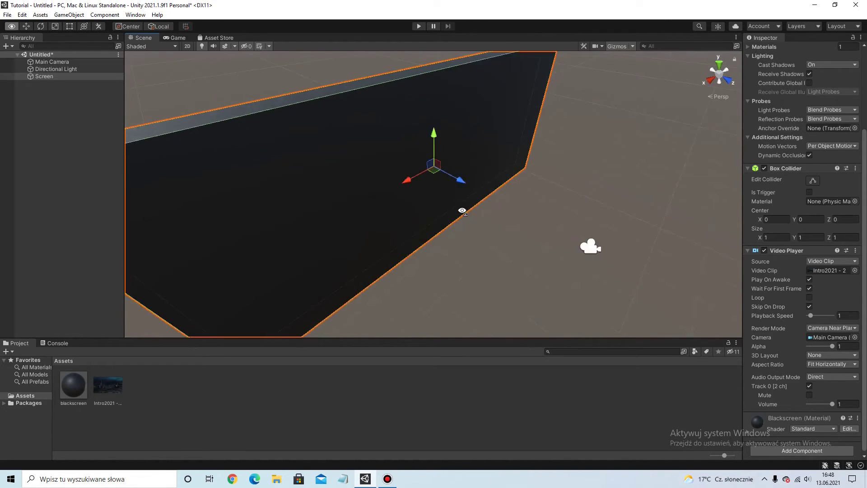
{"action": "left_click", "coordinate": [562, 219]}
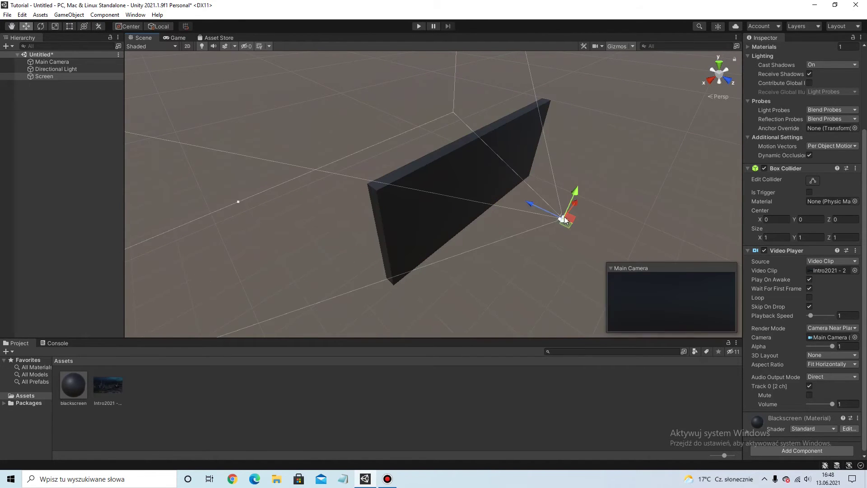
{"action": "left_click", "coordinate": [64, 117]}
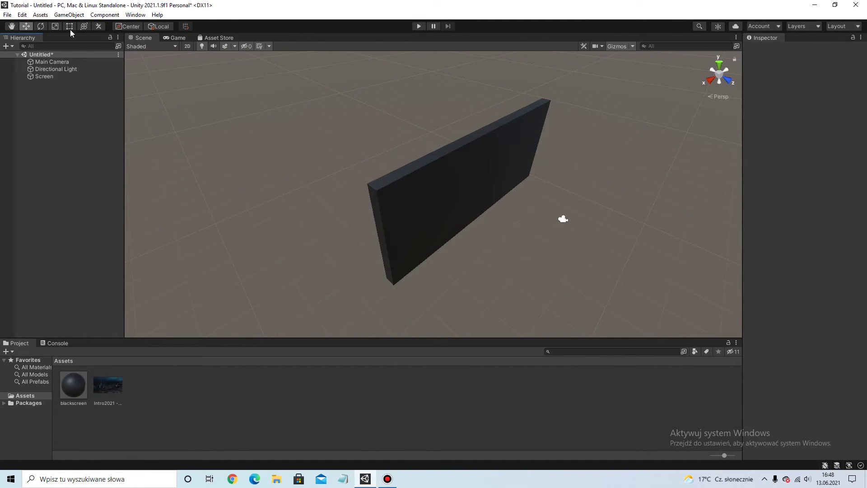
Add an Audio Source object named Audio and try dropping the intro clip onto it.
{"action": "left_click", "coordinate": [69, 14]}
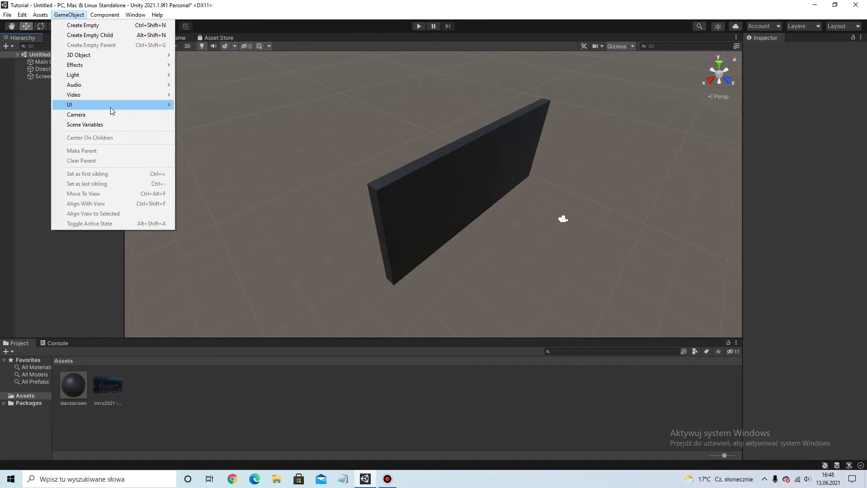
{"action": "mouse_move", "coordinate": [91, 67]}
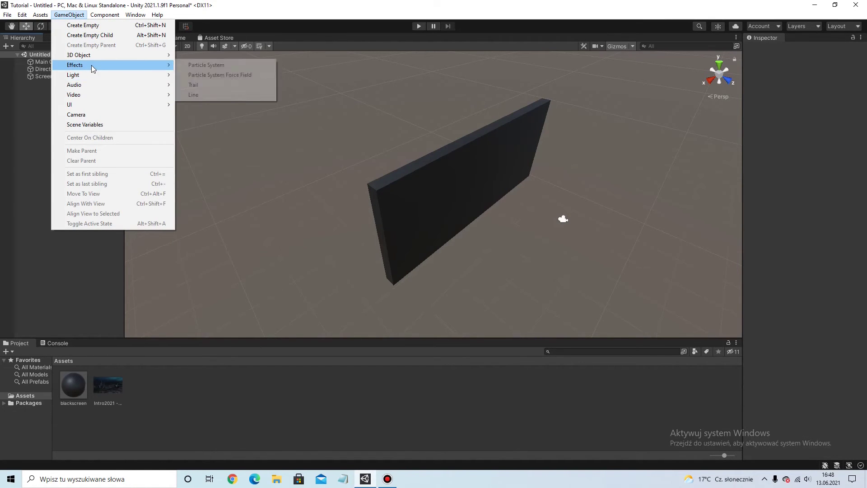
{"action": "mouse_move", "coordinate": [96, 84]}
{"action": "left_click", "coordinate": [205, 85]}
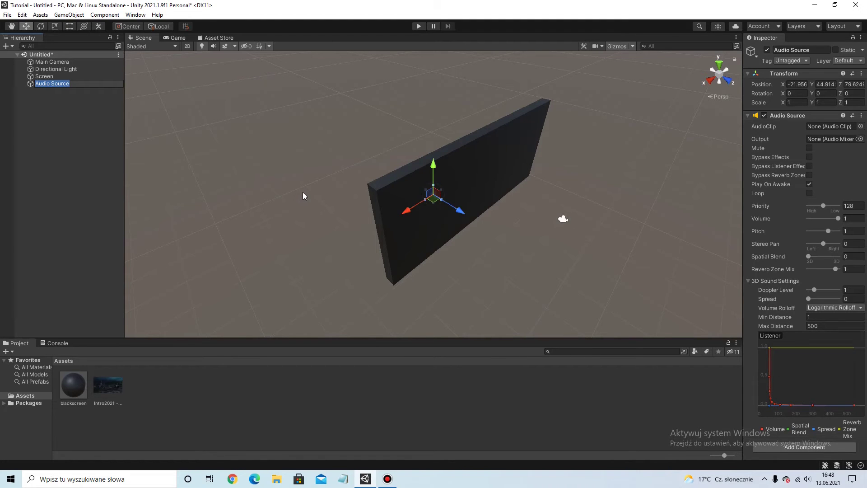
{"action": "type", "text": "Audio"}
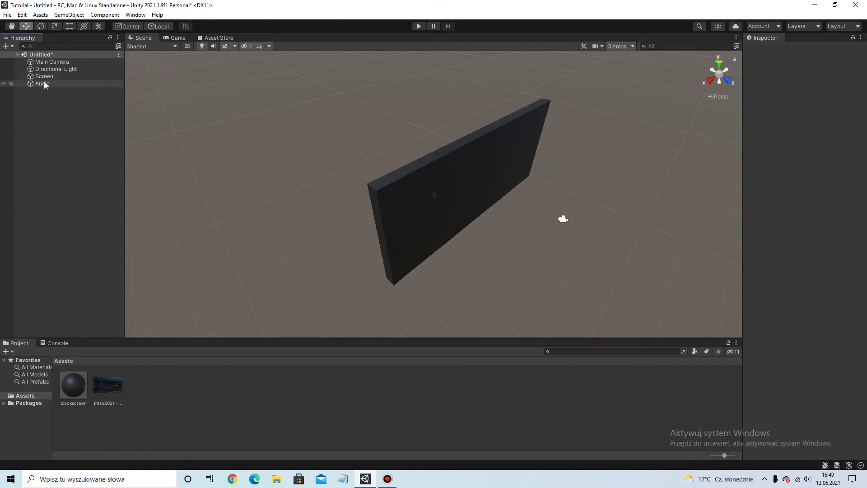
{"action": "left_click", "coordinate": [45, 83]}
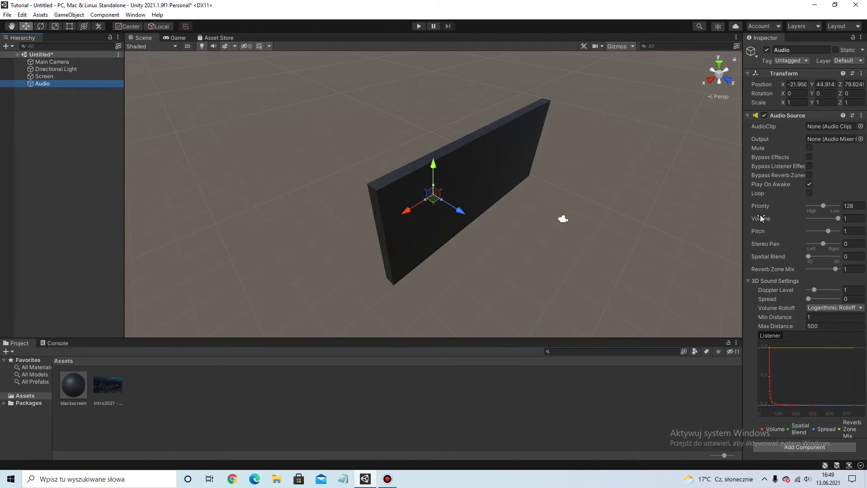
{"action": "left_click_drag", "start_coordinate": [110, 387], "coordinate": [835, 136]}
{"action": "left_click", "coordinate": [121, 384]}
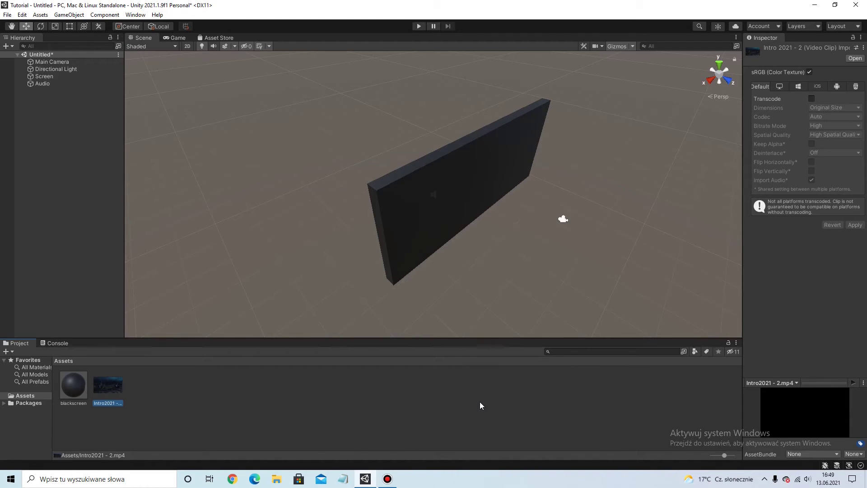
Drag the Tutorial clip into the Audio object's AudioClip field, keeping Play On Awake on.
{"action": "left_click", "coordinate": [456, 412]}
{"action": "mouse_move", "coordinate": [388, 480]}
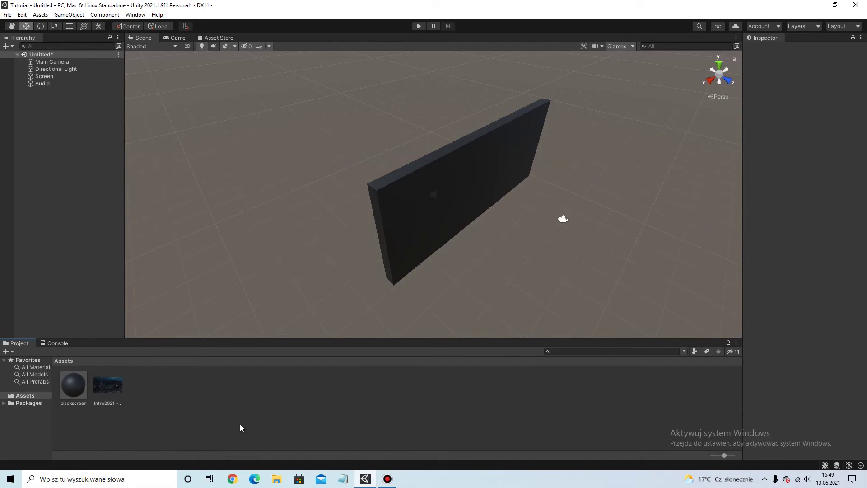
{"action": "left_click", "coordinate": [109, 383]}
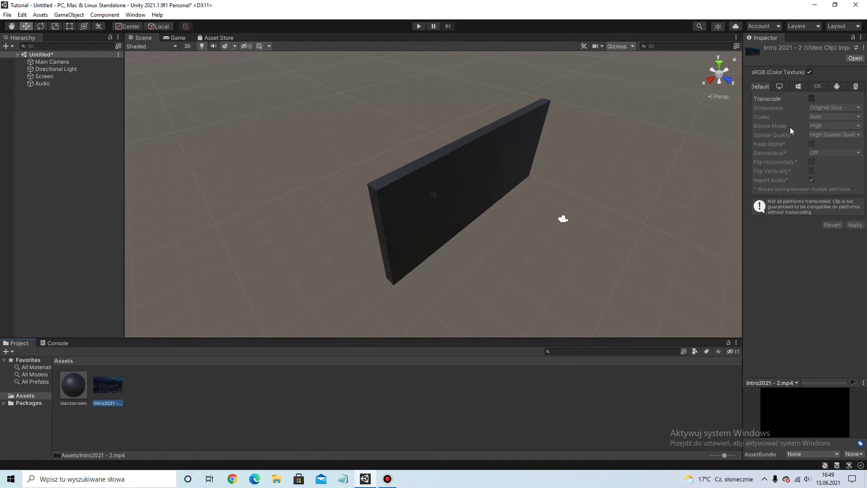
{"action": "left_click", "coordinate": [442, 425]}
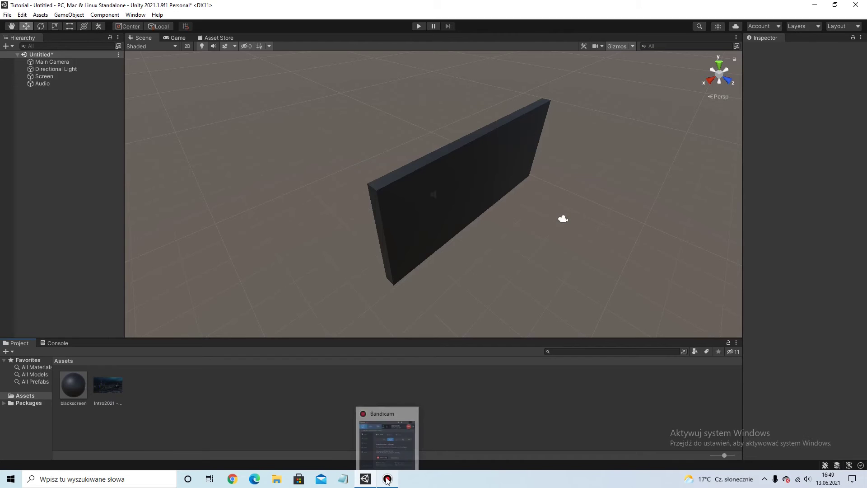
{"action": "left_click", "coordinate": [387, 480]}
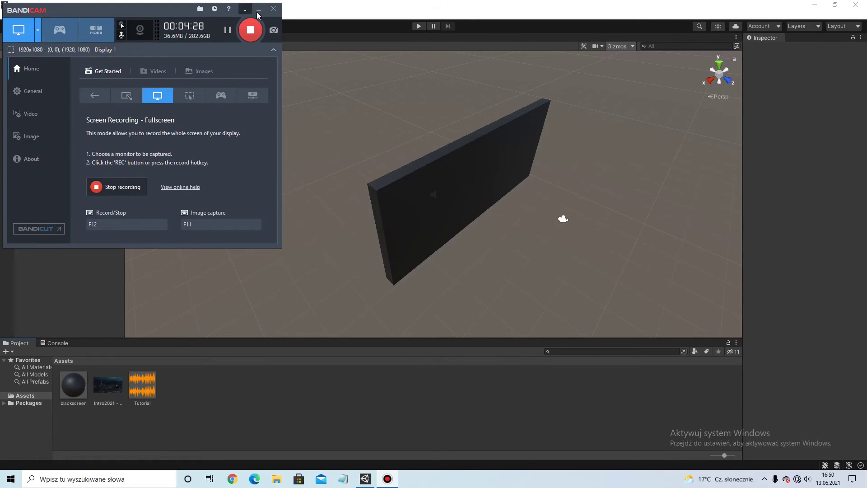
{"action": "left_click", "coordinate": [258, 12]}
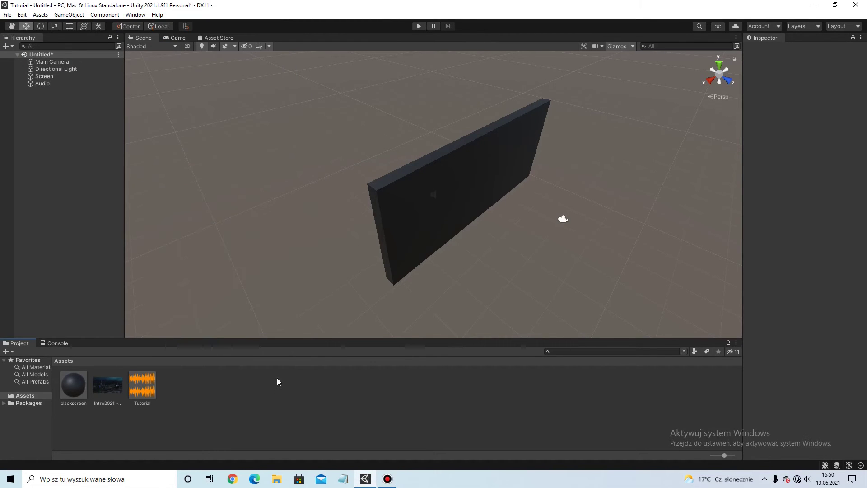
{"action": "right_click_drag", "start_coordinate": [331, 244], "coordinate": [347, 246]}
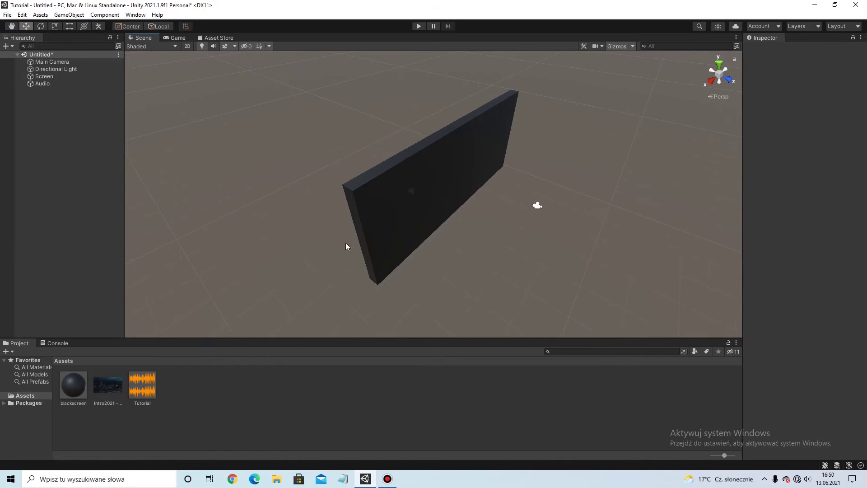
{"action": "left_click", "coordinate": [153, 389]}
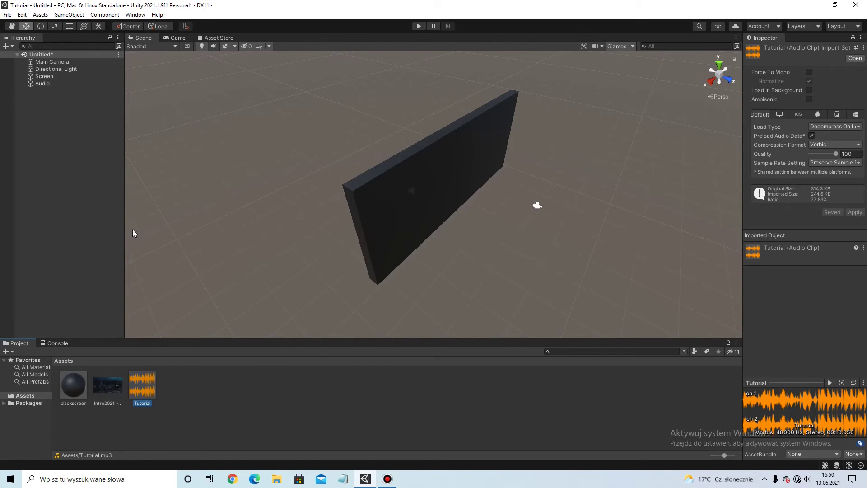
{"action": "left_click", "coordinate": [46, 84]}
{"action": "left_click_drag", "start_coordinate": [142, 384], "coordinate": [817, 129]}
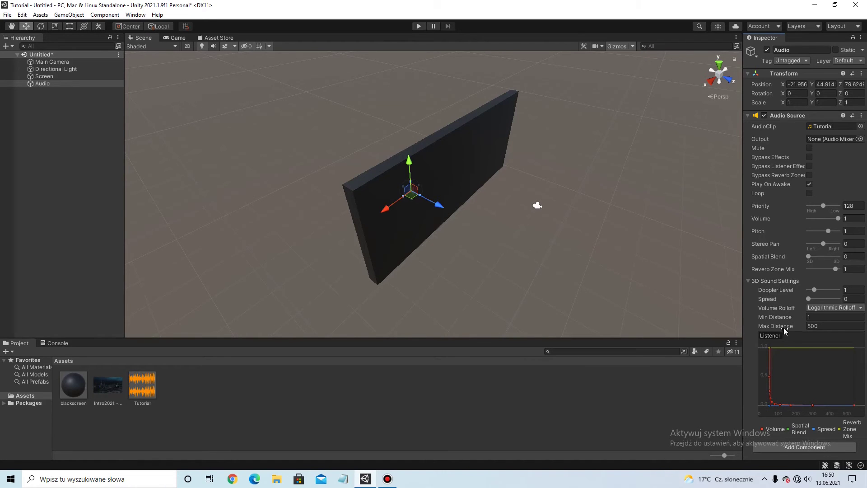
Switch the Audio source's Volume Rolloff to Linear Rolloff and set Max Distance to 1.
{"action": "left_click", "coordinate": [819, 308]}
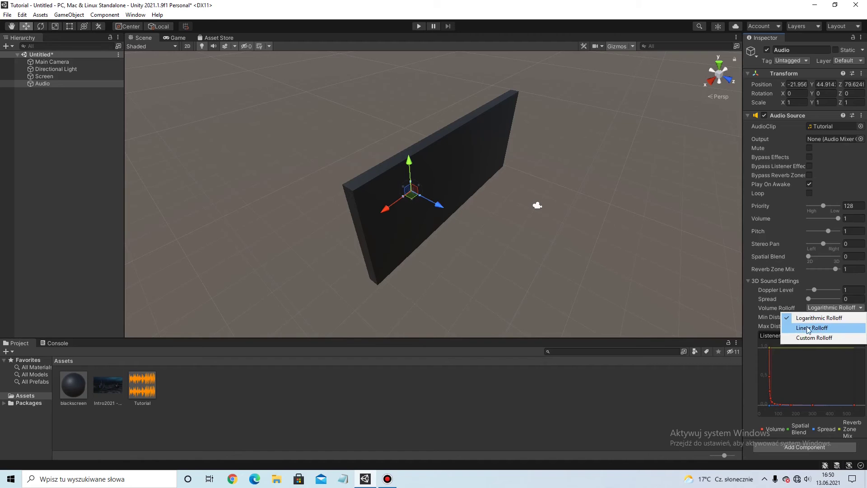
{"action": "left_click", "coordinate": [800, 309]}
{"action": "left_click", "coordinate": [827, 309]}
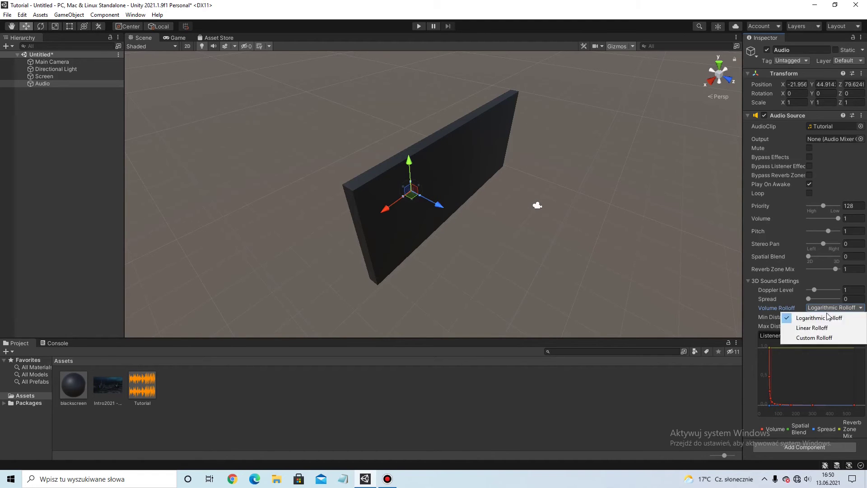
{"action": "left_click", "coordinate": [818, 328]}
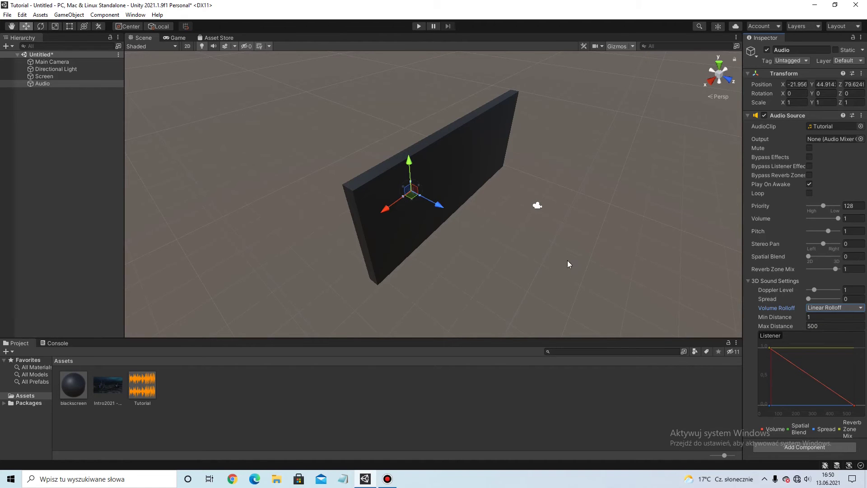
{"action": "left_click", "coordinate": [837, 325]}
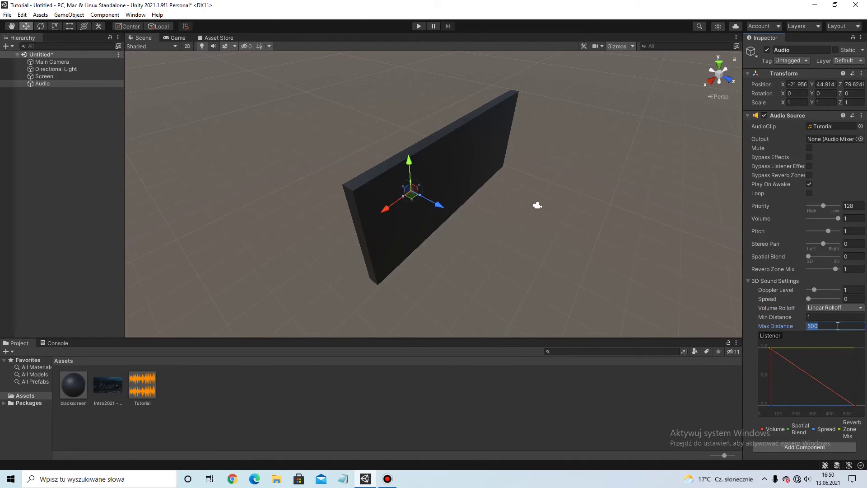
{"action": "type", "text": "1"}
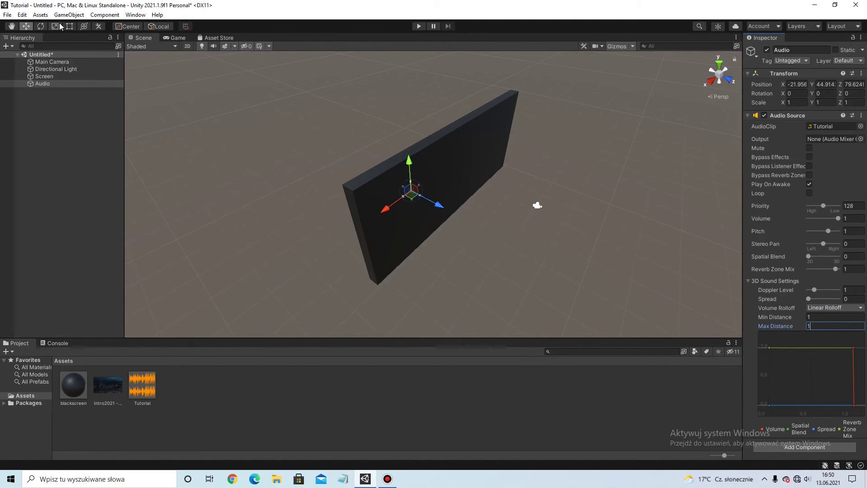
Frame the Audio object and drag its range sphere out to a max distance of about 7.1.
{"action": "left_click", "coordinate": [40, 27]}
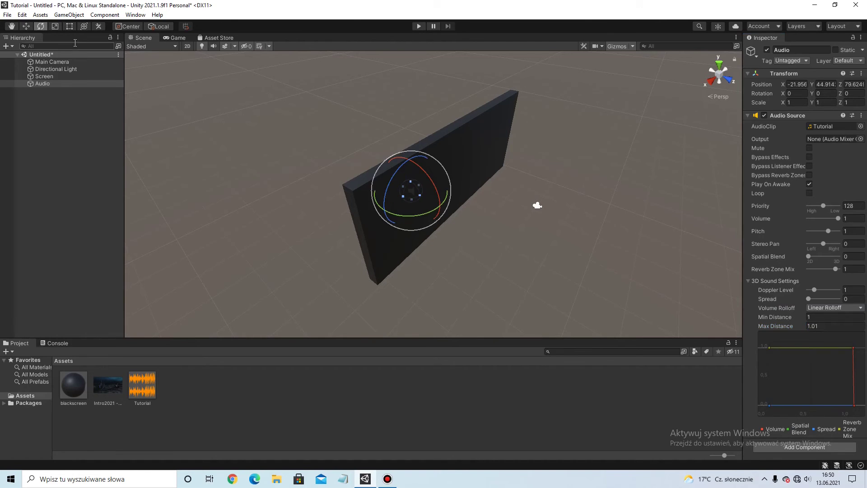
{"action": "left_click", "coordinate": [26, 27]}
{"action": "mouse_move", "coordinate": [281, 149]}
{"action": "right_mouse_down"}
{"action": "mouse_move", "coordinate": [288, 151]}
{"action": "mouse_move", "coordinate": [264, 149]}
{"action": "right_mouse_up"}
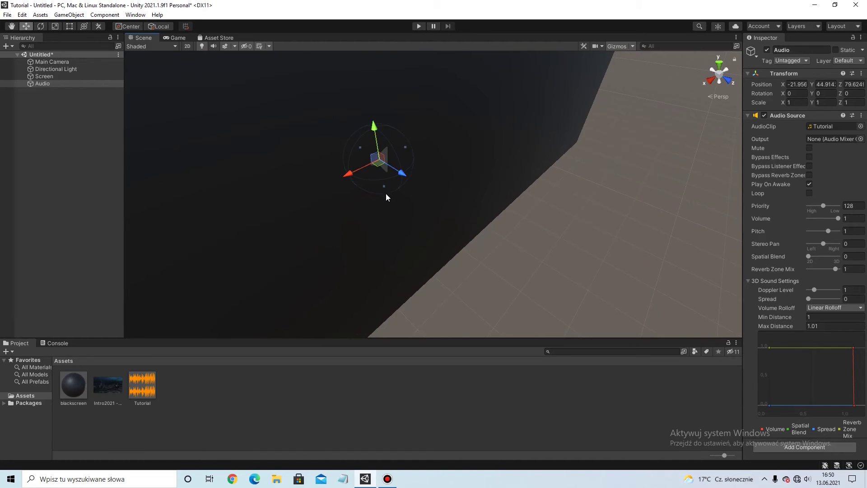
{"action": "left_click", "coordinate": [385, 194]}
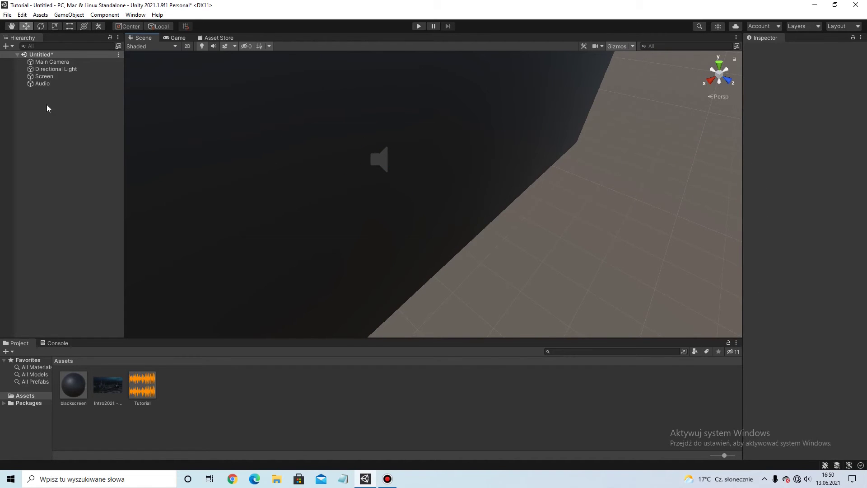
{"action": "double_click", "coordinate": [42, 84]}
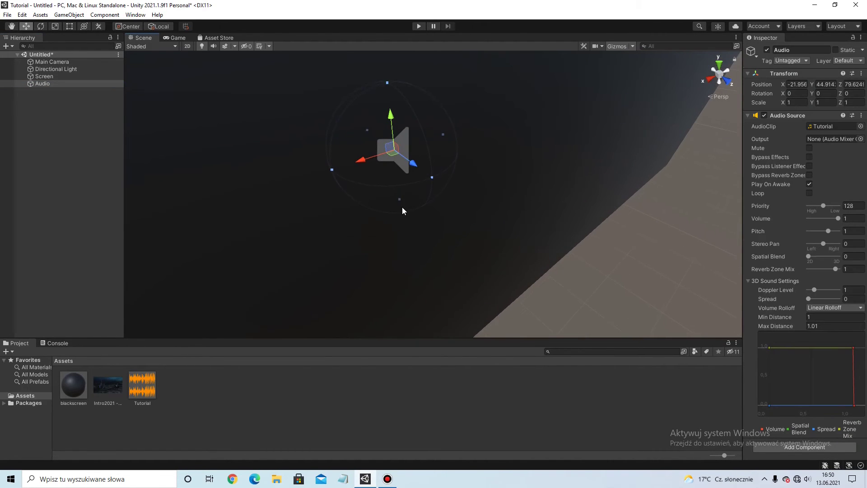
{"action": "left_click_drag", "start_coordinate": [431, 178], "coordinate": [541, 244]}
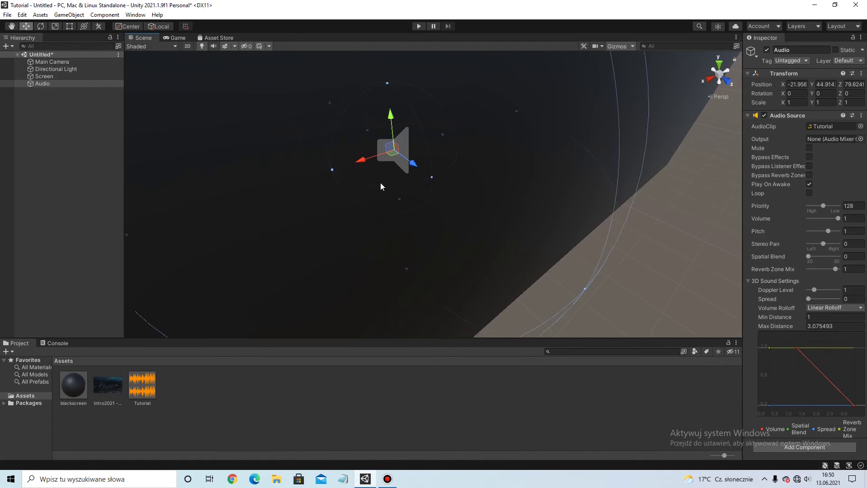
{"action": "right_click_drag", "start_coordinate": [382, 187], "coordinate": [452, 214]}
{"action": "left_click_drag", "start_coordinate": [457, 206], "coordinate": [536, 260]}
Raise Min Distance to match at 7.103378 and shift Audio along X.
{"action": "left_click_drag", "start_coordinate": [429, 187], "coordinate": [538, 266]}
{"action": "right_click_drag", "start_coordinate": [438, 232], "coordinate": [402, 189]}
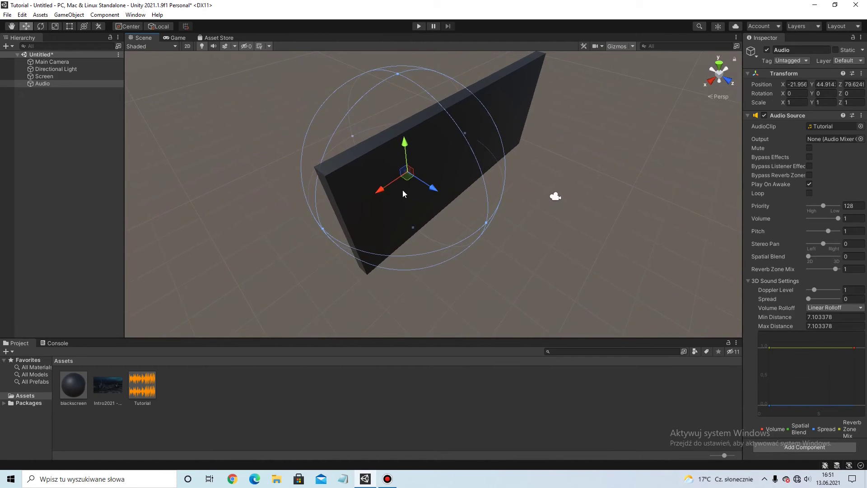
{"action": "left_click_drag", "start_coordinate": [397, 186], "coordinate": [485, 190]}
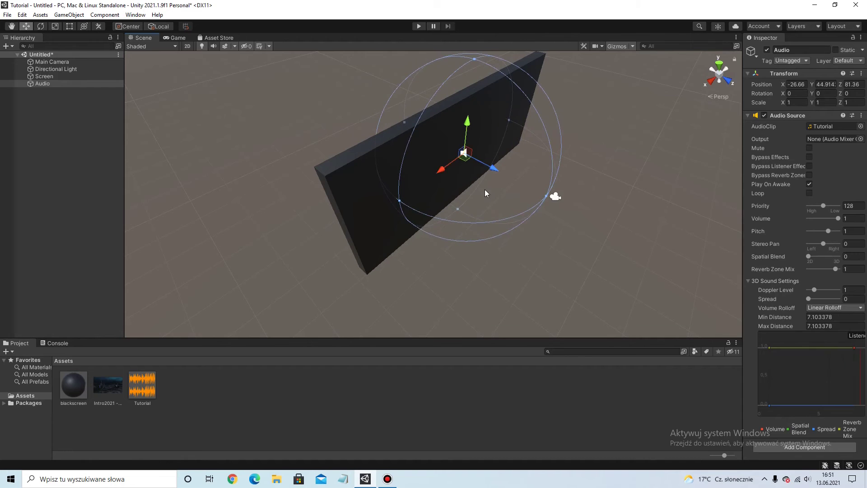
Nudge the camera slightly along one axis beside the Screen wall.
{"action": "left_click", "coordinate": [54, 133]}
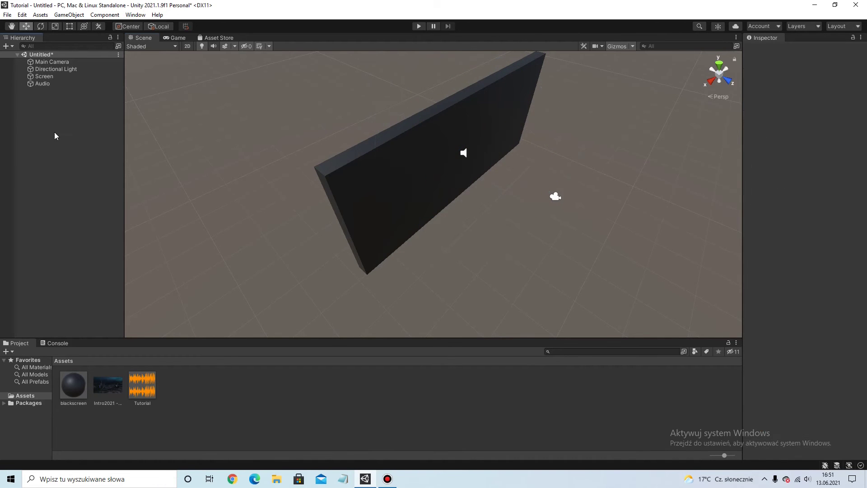
{"action": "left_click", "coordinate": [552, 193]}
{"action": "left_click_drag", "start_coordinate": [528, 188], "coordinate": [537, 192]}
{"action": "left_click", "coordinate": [101, 191]}
Select Screen and scroll its Inspector down to the Video Player settings.
{"action": "left_click", "coordinate": [50, 76]}
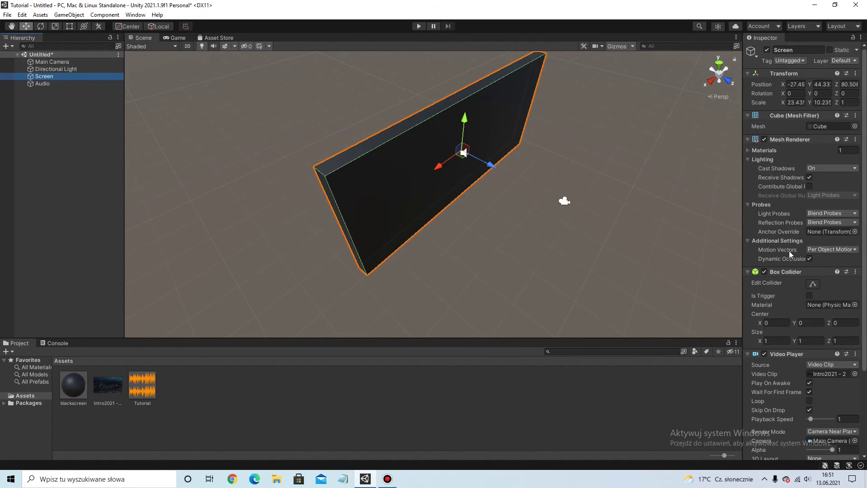
{"action": "scroll", "coordinate": [790, 251], "scroll_direction": "down", "scroll_amount": 5}
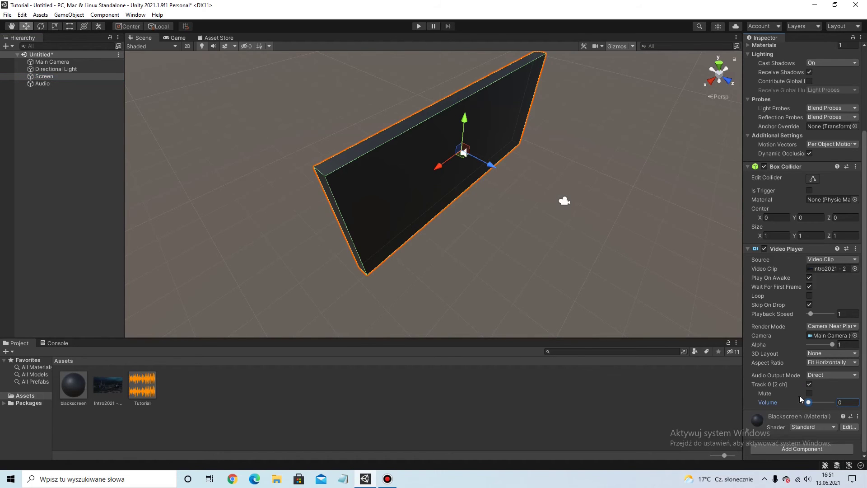
{"action": "left_click", "coordinate": [613, 415]}
After a quick test run, move the Main Camera back along Z.
{"action": "left_click", "coordinate": [418, 26]}
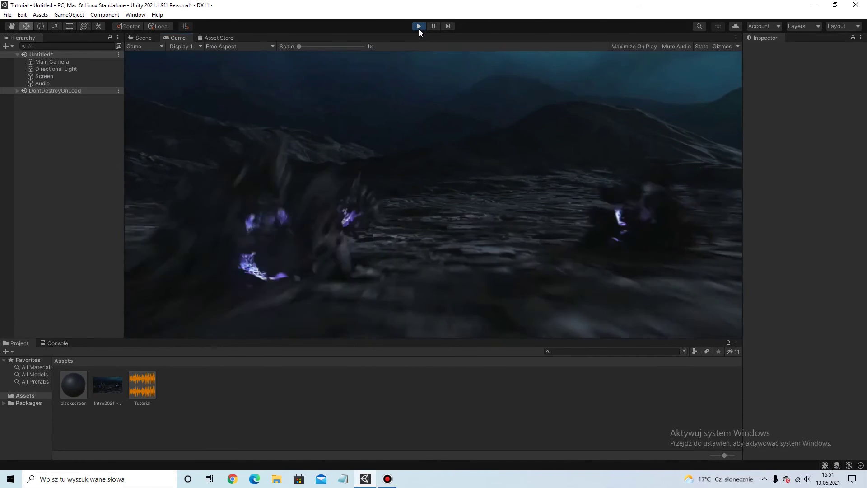
{"action": "left_click", "coordinate": [419, 26]}
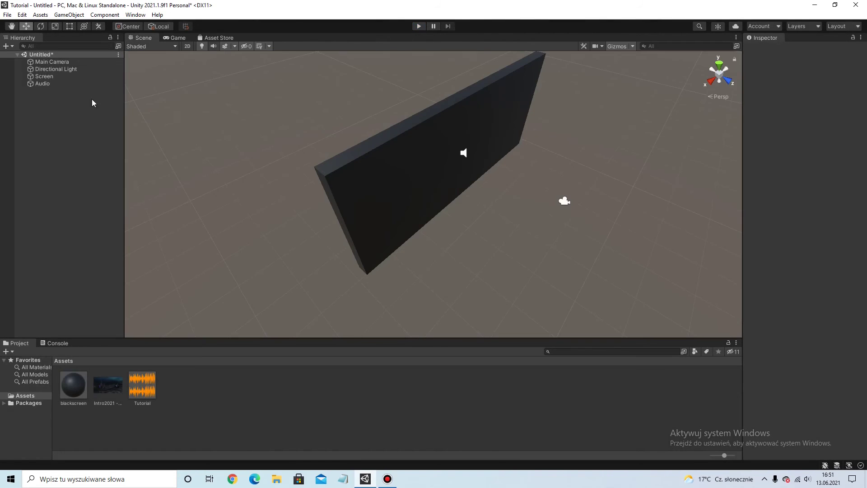
{"action": "left_click", "coordinate": [54, 76]}
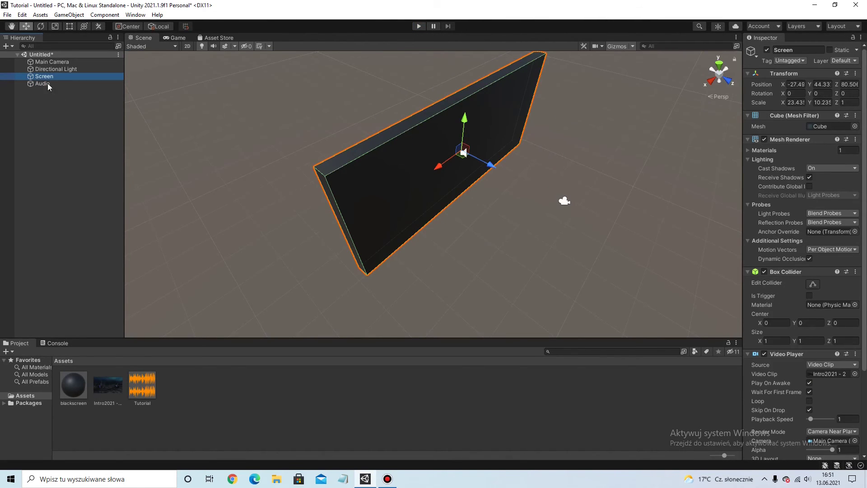
{"action": "left_click", "coordinate": [42, 62]}
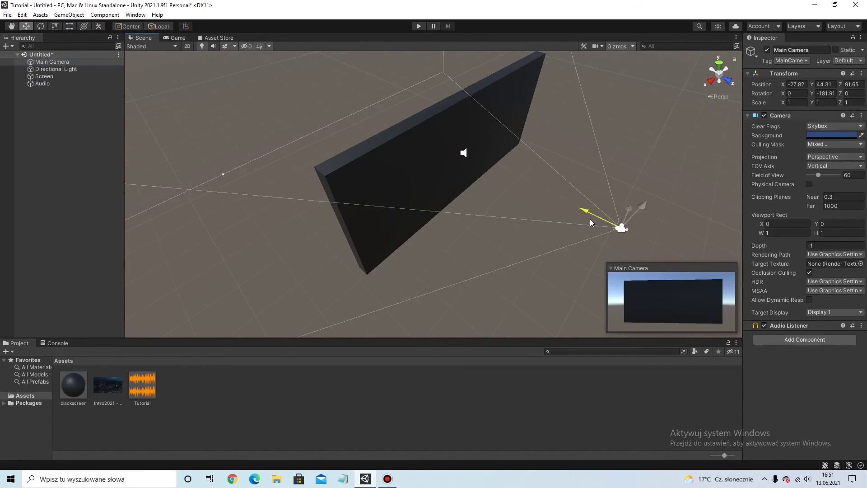
{"action": "left_click_drag", "start_coordinate": [589, 219], "coordinate": [595, 223]}
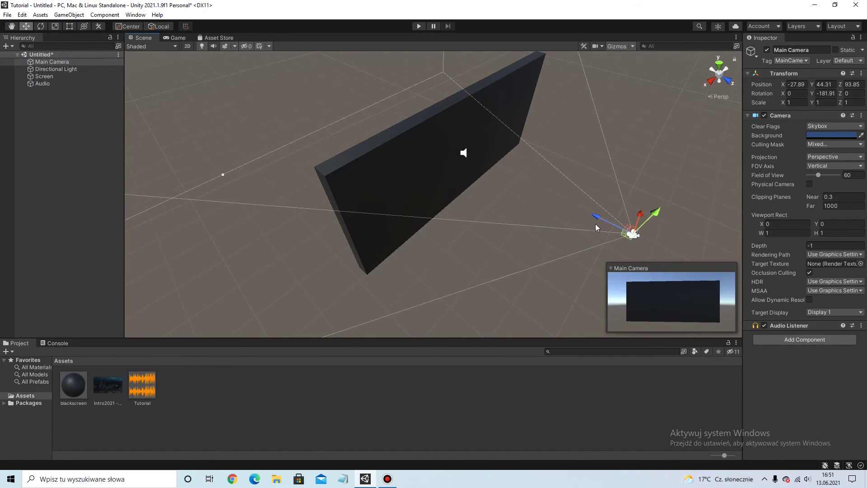
Edit the Audio source's Spatial Blend, then test-play the scene for video and sound.
{"action": "left_click", "coordinate": [44, 84]}
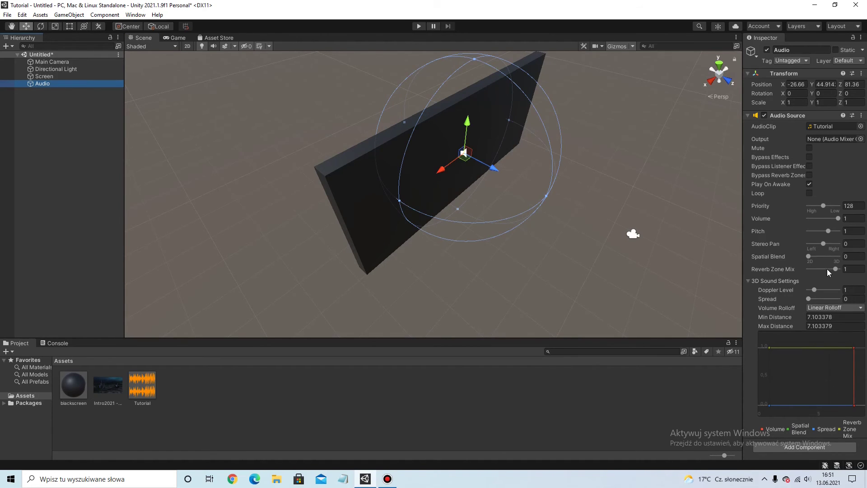
{"action": "left_click", "coordinate": [853, 257]}
{"action": "left_click", "coordinate": [64, 215]}
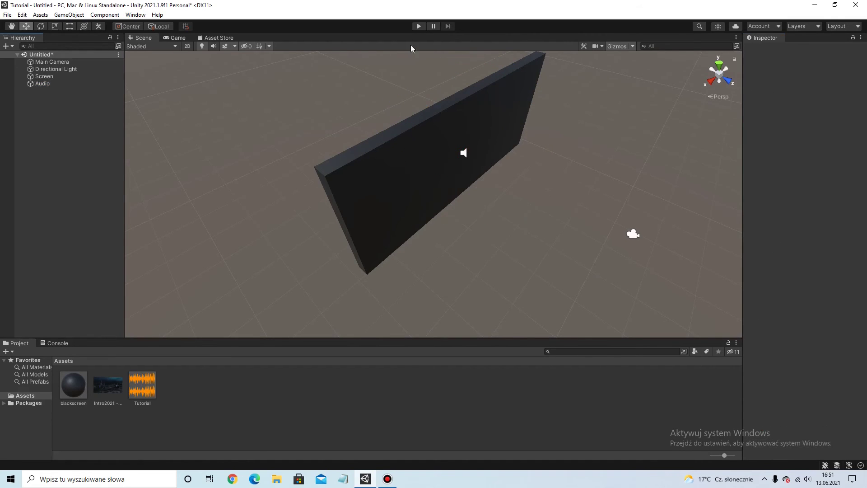
{"action": "left_click", "coordinate": [419, 27]}
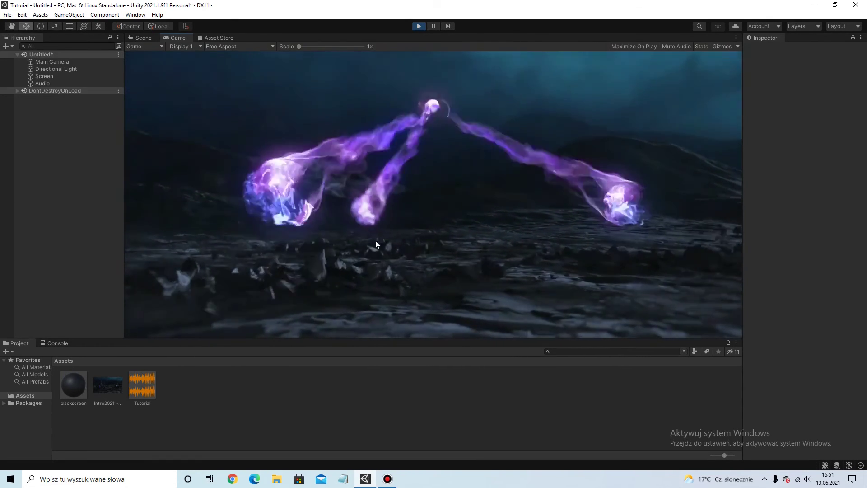
{"action": "left_click", "coordinate": [415, 26]}
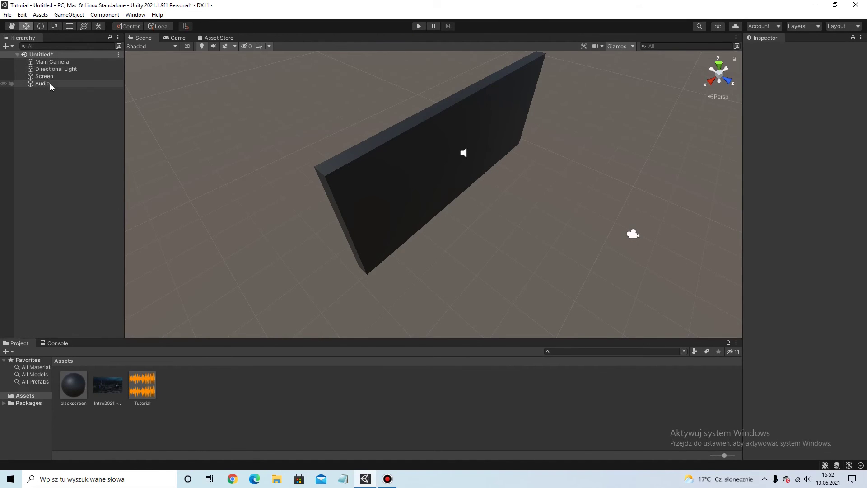
Move the Main Camera closer to the Screen and test-play the intro video.
{"action": "left_click", "coordinate": [58, 62]}
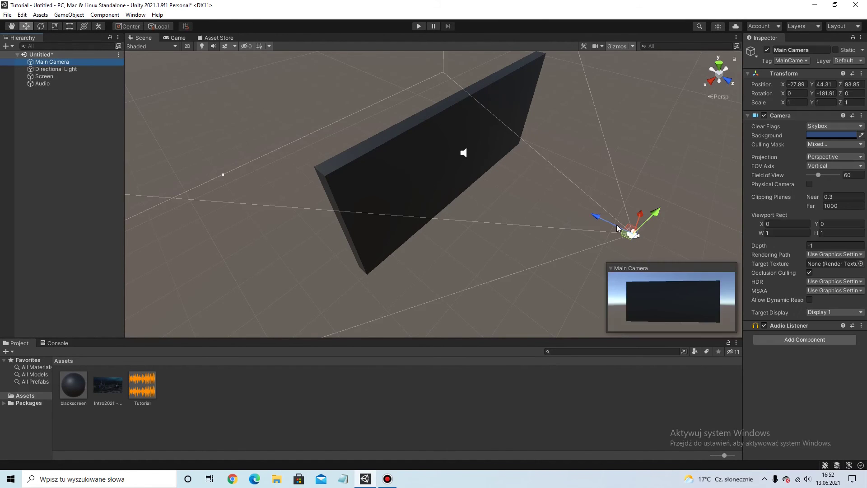
{"action": "left_click_drag", "start_coordinate": [599, 216], "coordinate": [523, 196]}
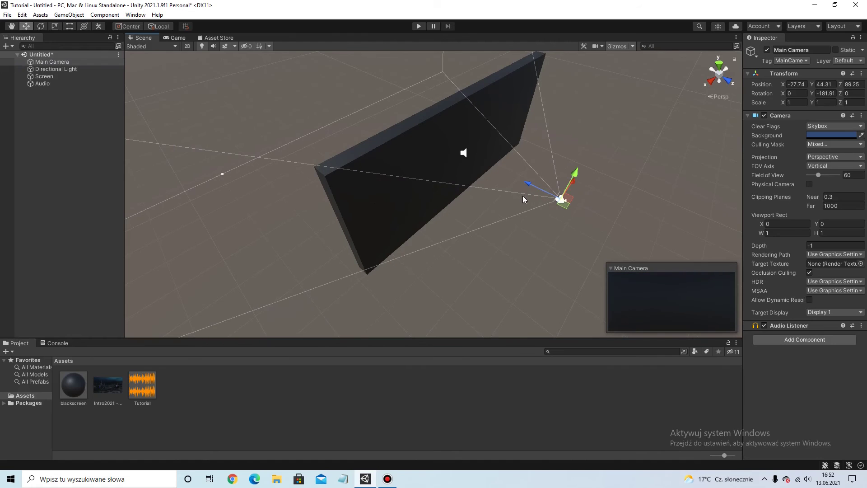
{"action": "left_click", "coordinate": [84, 179]}
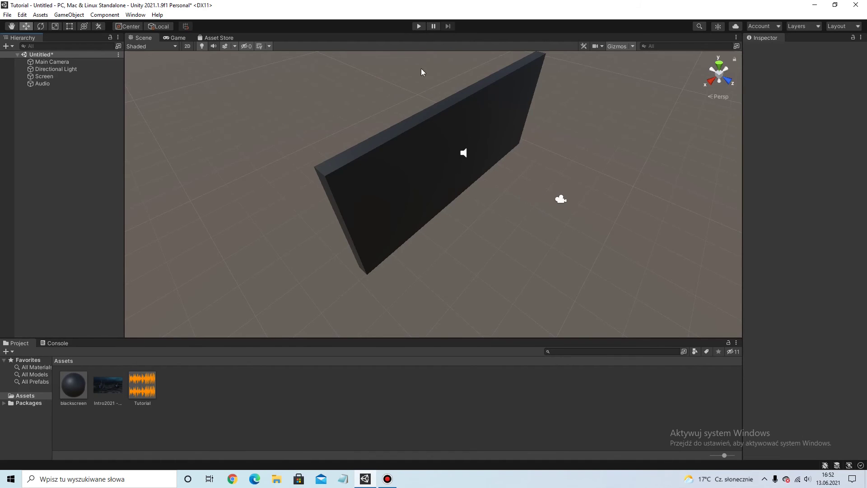
{"action": "left_click", "coordinate": [417, 26]}
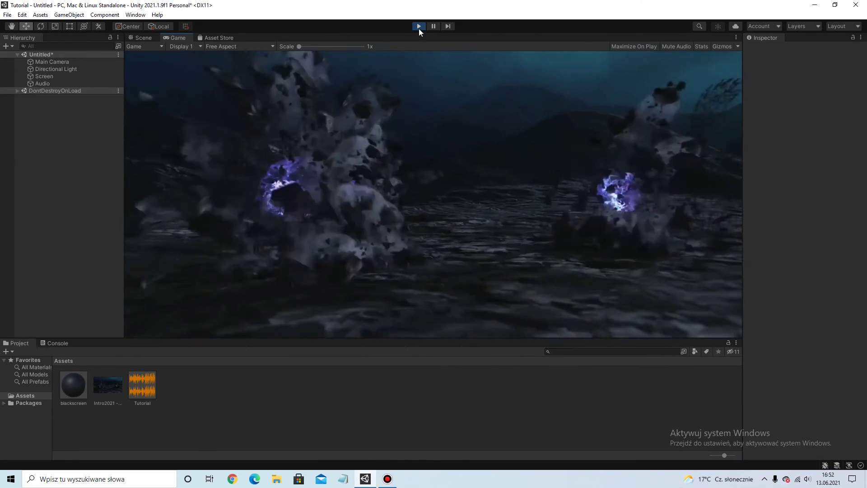
{"action": "left_click", "coordinate": [418, 26]}
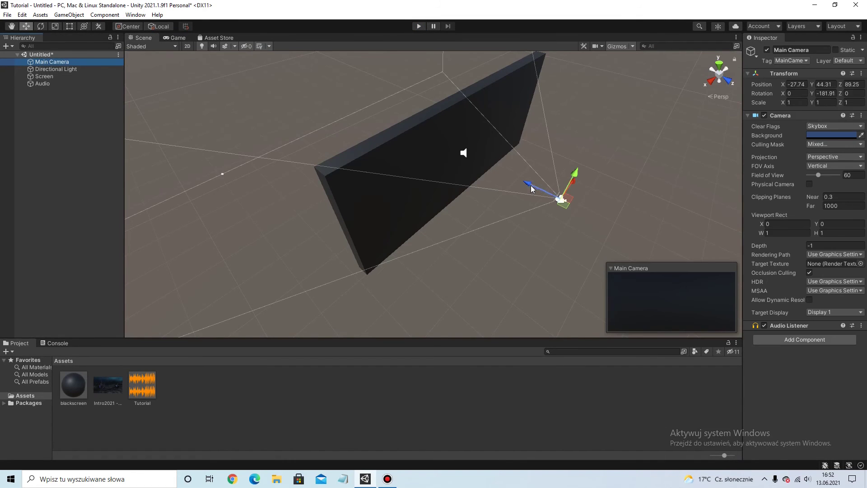
Move the camera further toward the wall and run another test.
{"action": "left_click_drag", "start_coordinate": [531, 189], "coordinate": [482, 166]}
{"action": "left_click", "coordinate": [230, 80]}
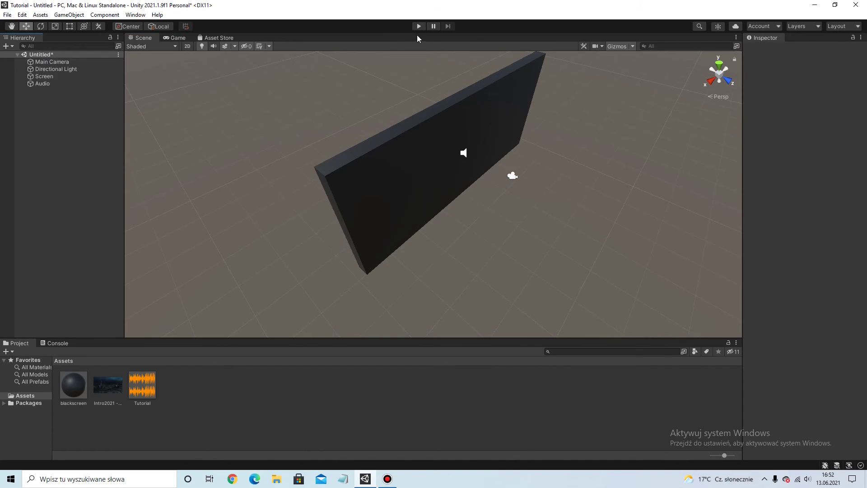
{"action": "left_click", "coordinate": [417, 27]}
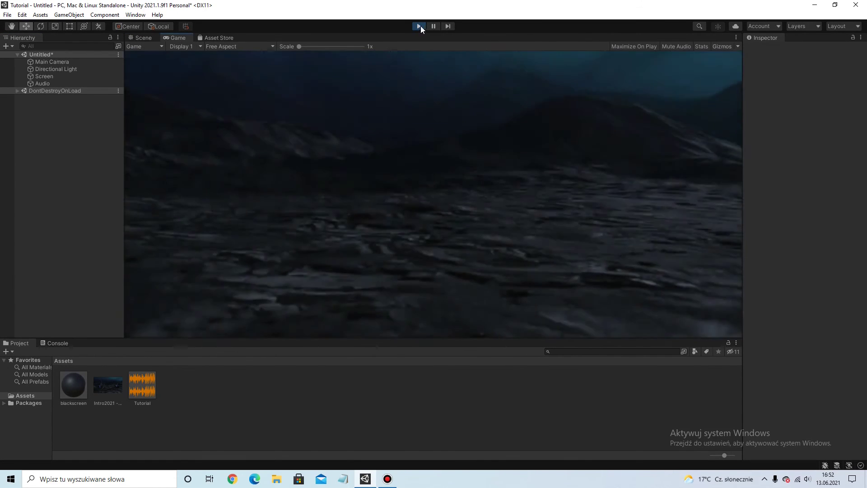
{"action": "left_click", "coordinate": [419, 26]}
Move the Main Camera back from the wall while checking the Audio source's range.
{"action": "left_click", "coordinate": [46, 83]}
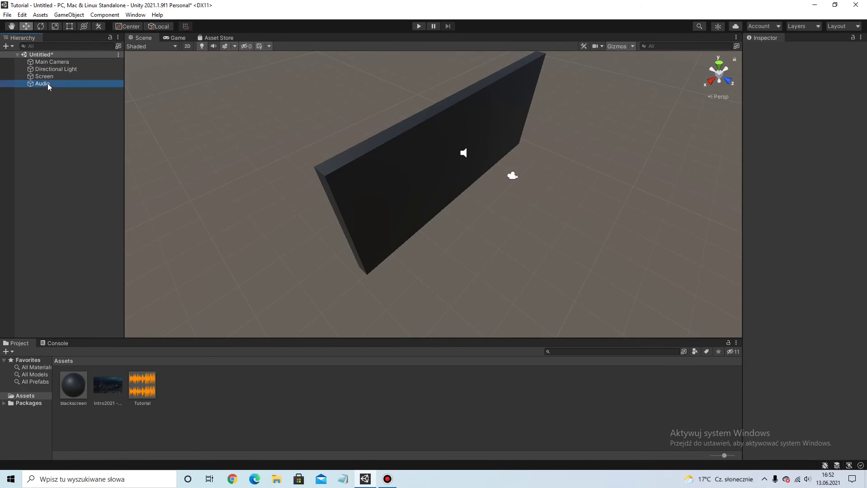
{"action": "left_click_drag", "start_coordinate": [332, 166], "coordinate": [362, 167], "text": "alt"}
{"action": "scroll", "coordinate": [406, 158], "scroll_direction": "up", "scroll_amount": 5}
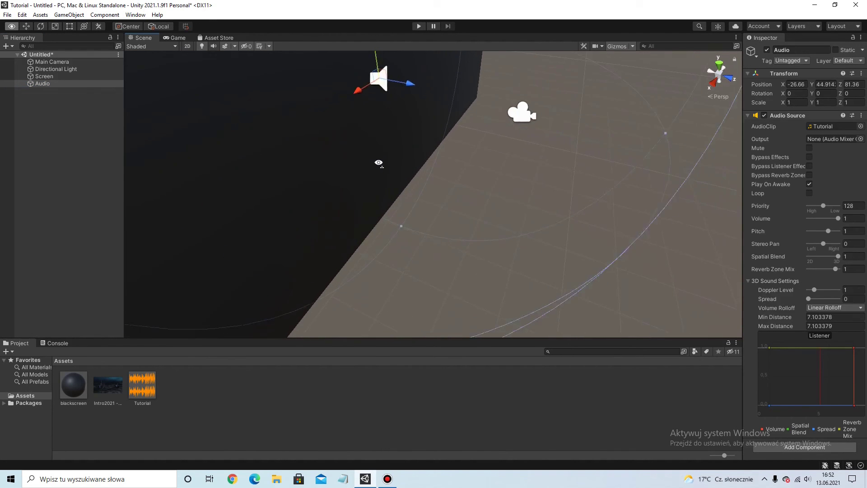
{"action": "scroll", "coordinate": [431, 156], "scroll_direction": "down", "scroll_amount": 2}
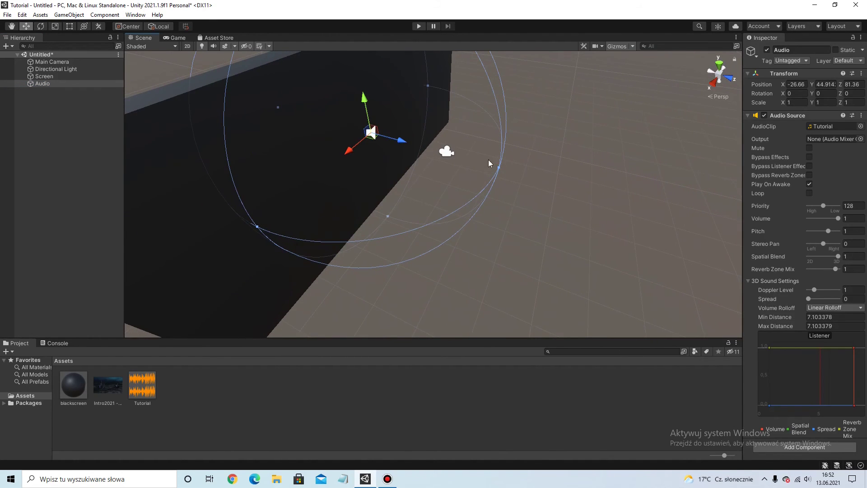
{"action": "left_click", "coordinate": [45, 61]}
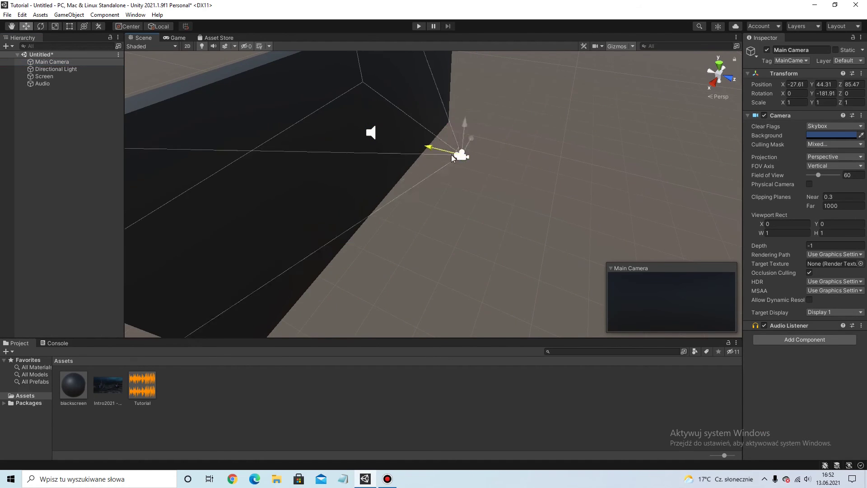
{"action": "left_click_drag", "start_coordinate": [445, 153], "coordinate": [491, 180]}
{"action": "left_click", "coordinate": [43, 84]}
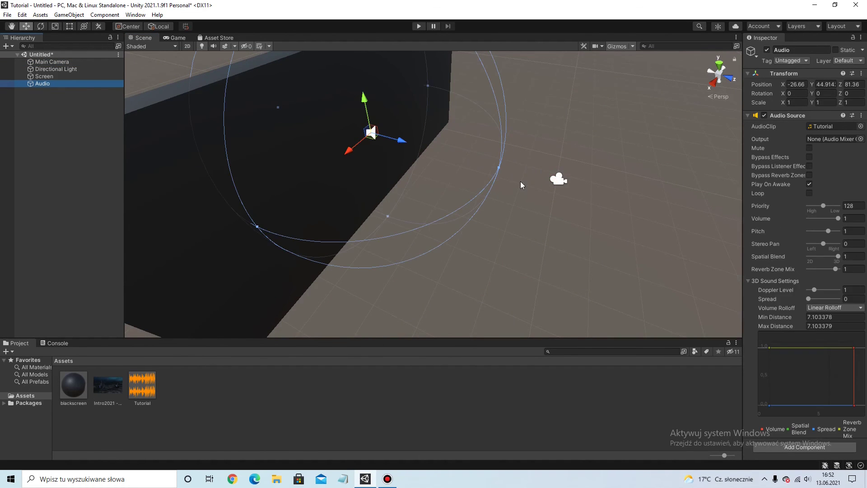
{"action": "right_click_drag", "start_coordinate": [423, 190], "coordinate": [515, 177]}
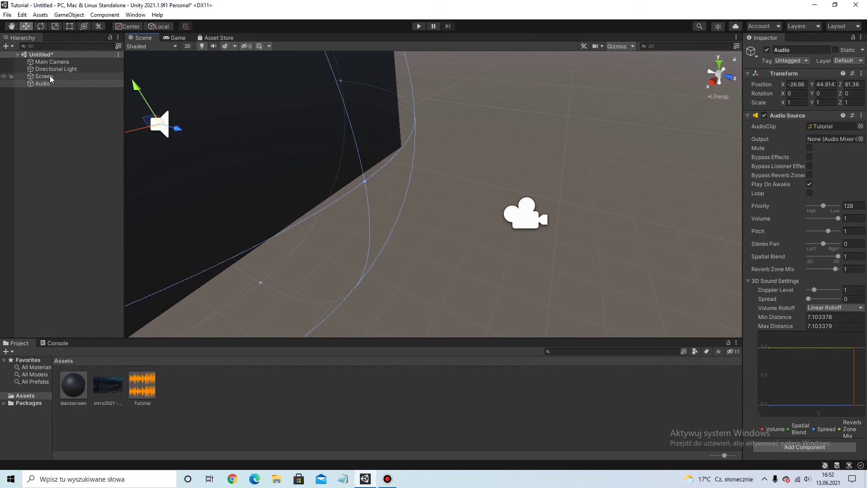
Shift the Main Camera sideways and test-play the scene to hear the audio.
{"action": "left_click", "coordinate": [46, 63]}
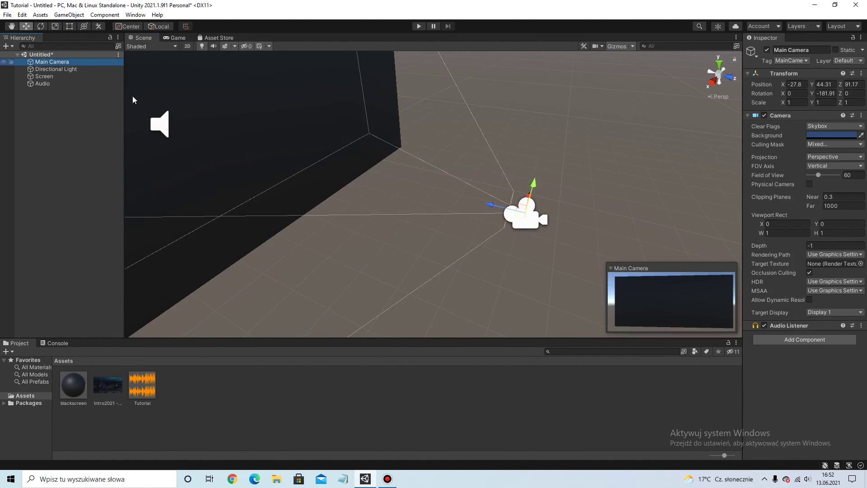
{"action": "left_click_drag", "start_coordinate": [483, 211], "coordinate": [363, 181]}
{"action": "left_click", "coordinate": [81, 161]}
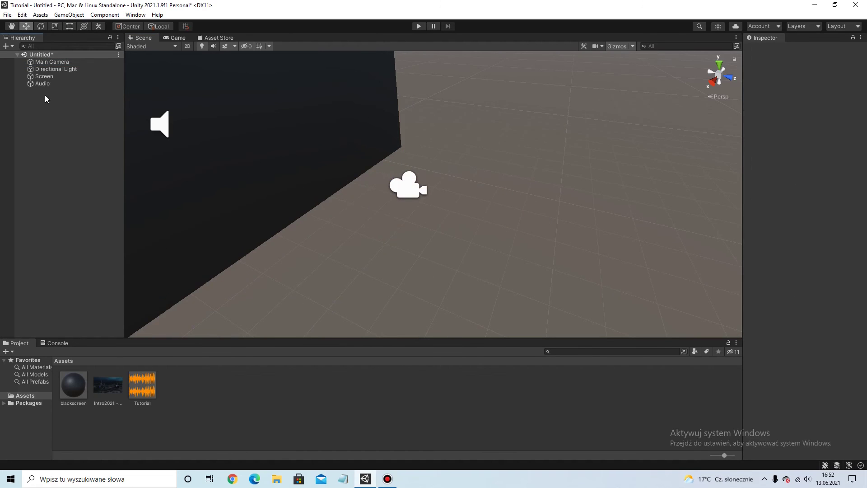
{"action": "left_click", "coordinate": [43, 84]}
{"action": "right_click_drag", "start_coordinate": [356, 210], "coordinate": [403, 200]}
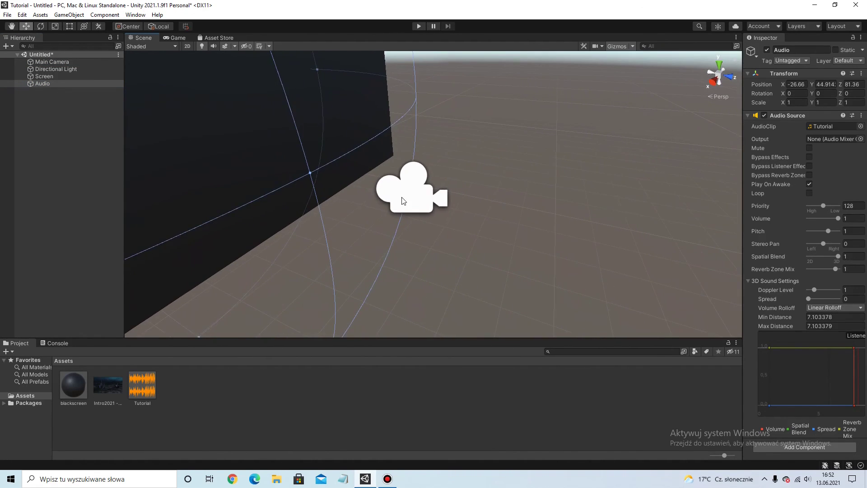
{"action": "left_click", "coordinate": [419, 25]}
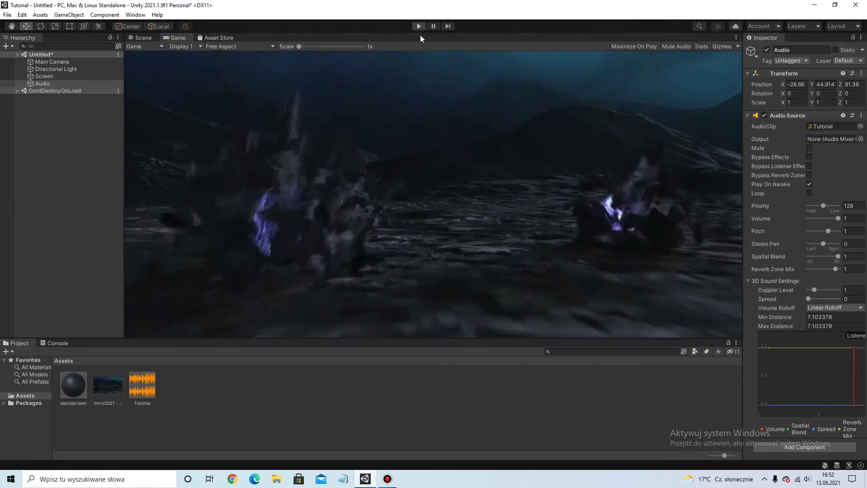
{"action": "left_click", "coordinate": [419, 26]}
Move the camera slightly toward the wall and test with Ctrl+P.
{"action": "left_click", "coordinate": [44, 76]}
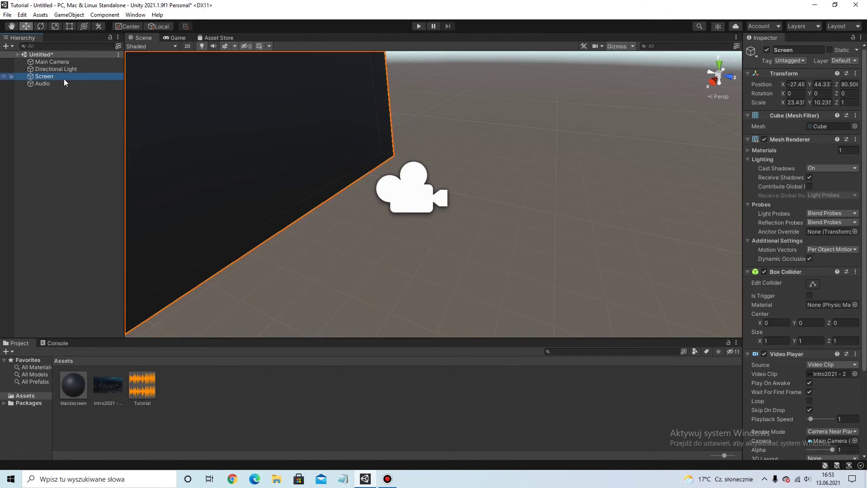
{"action": "left_click", "coordinate": [52, 61]}
{"action": "left_click_drag", "start_coordinate": [370, 181], "coordinate": [349, 177]}
{"action": "key", "text": "ctrl+p"}
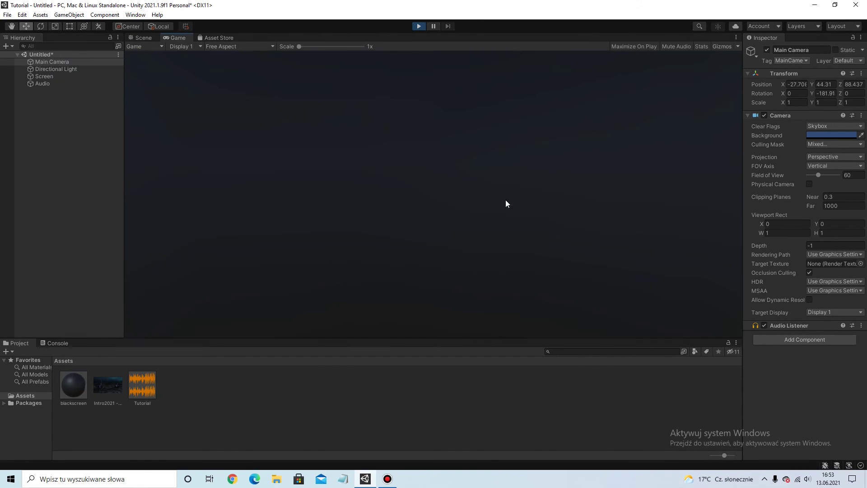
{"action": "key", "text": "ctrl+p"}
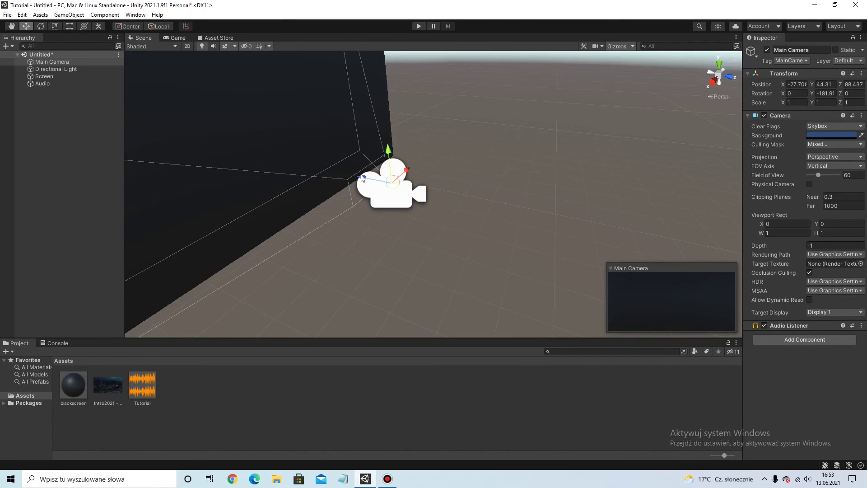
Nudge the camera closer to Z 88.026, rerun the test, and review the Audio range.
{"action": "left_click_drag", "start_coordinate": [362, 177], "coordinate": [348, 154]}
{"action": "left_click", "coordinate": [420, 26]}
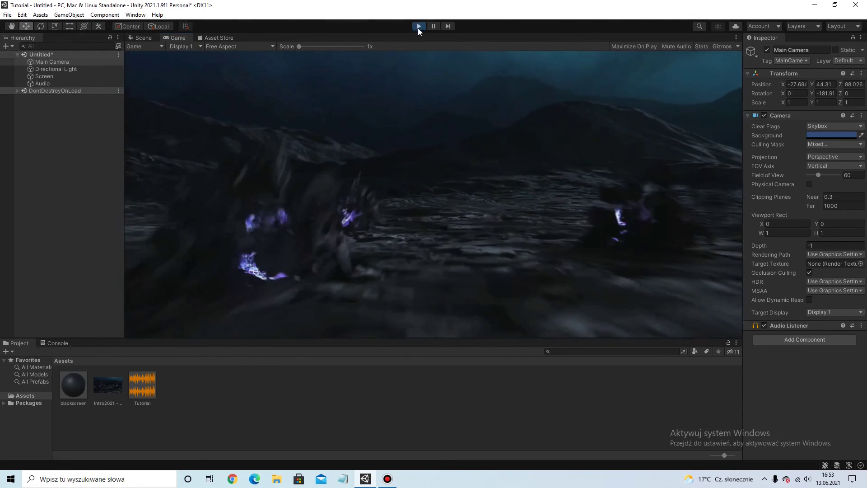
{"action": "left_click", "coordinate": [418, 26]}
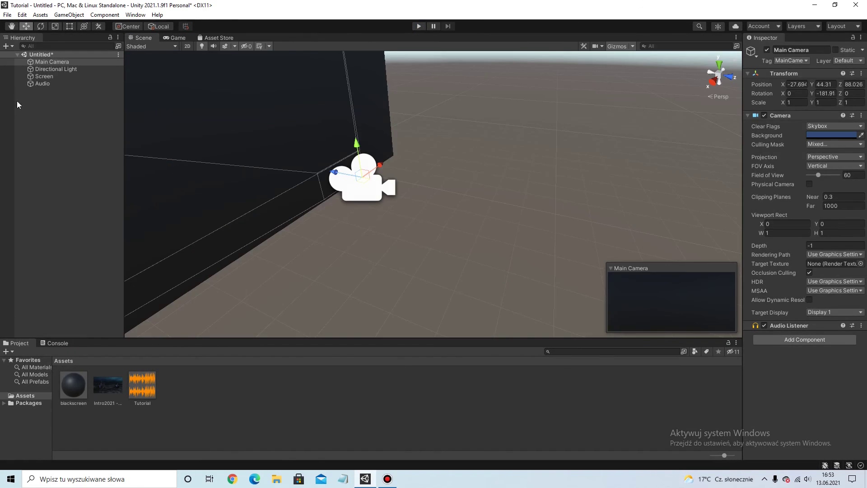
{"action": "left_click", "coordinate": [40, 84]}
{"action": "left_click_drag", "start_coordinate": [303, 225], "coordinate": [252, 226], "text": "alt"}
{"action": "left_click", "coordinate": [306, 228]}
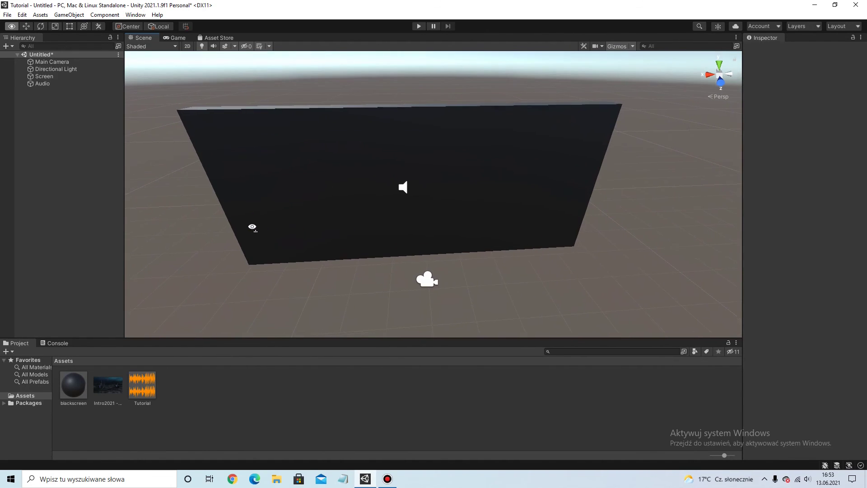